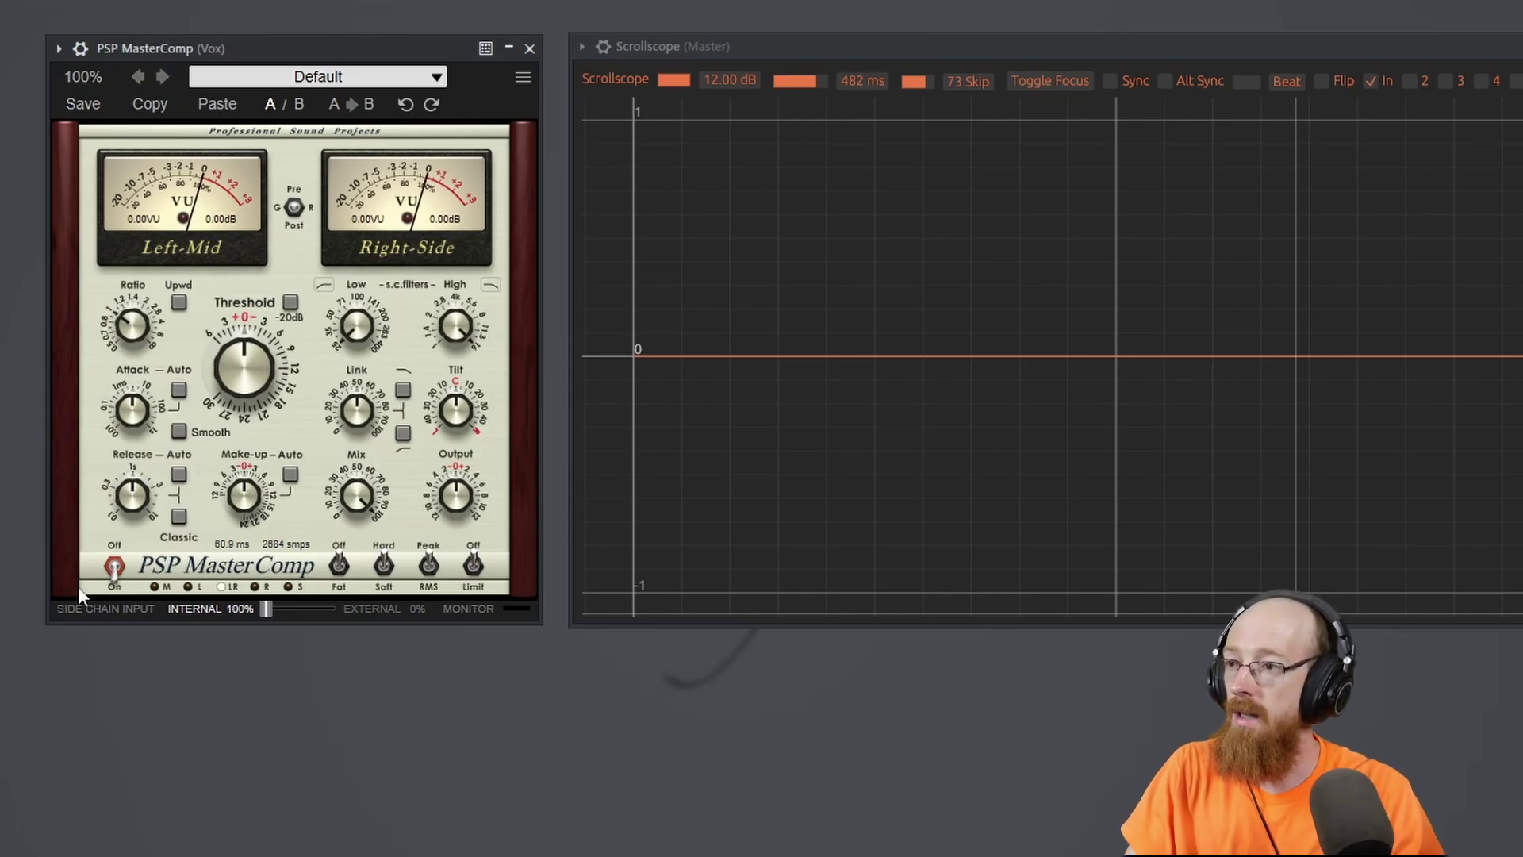
- Audition the vocal with the compressor bypassed and engaged, and switch the VU meters to Pre
left_click(114, 566)
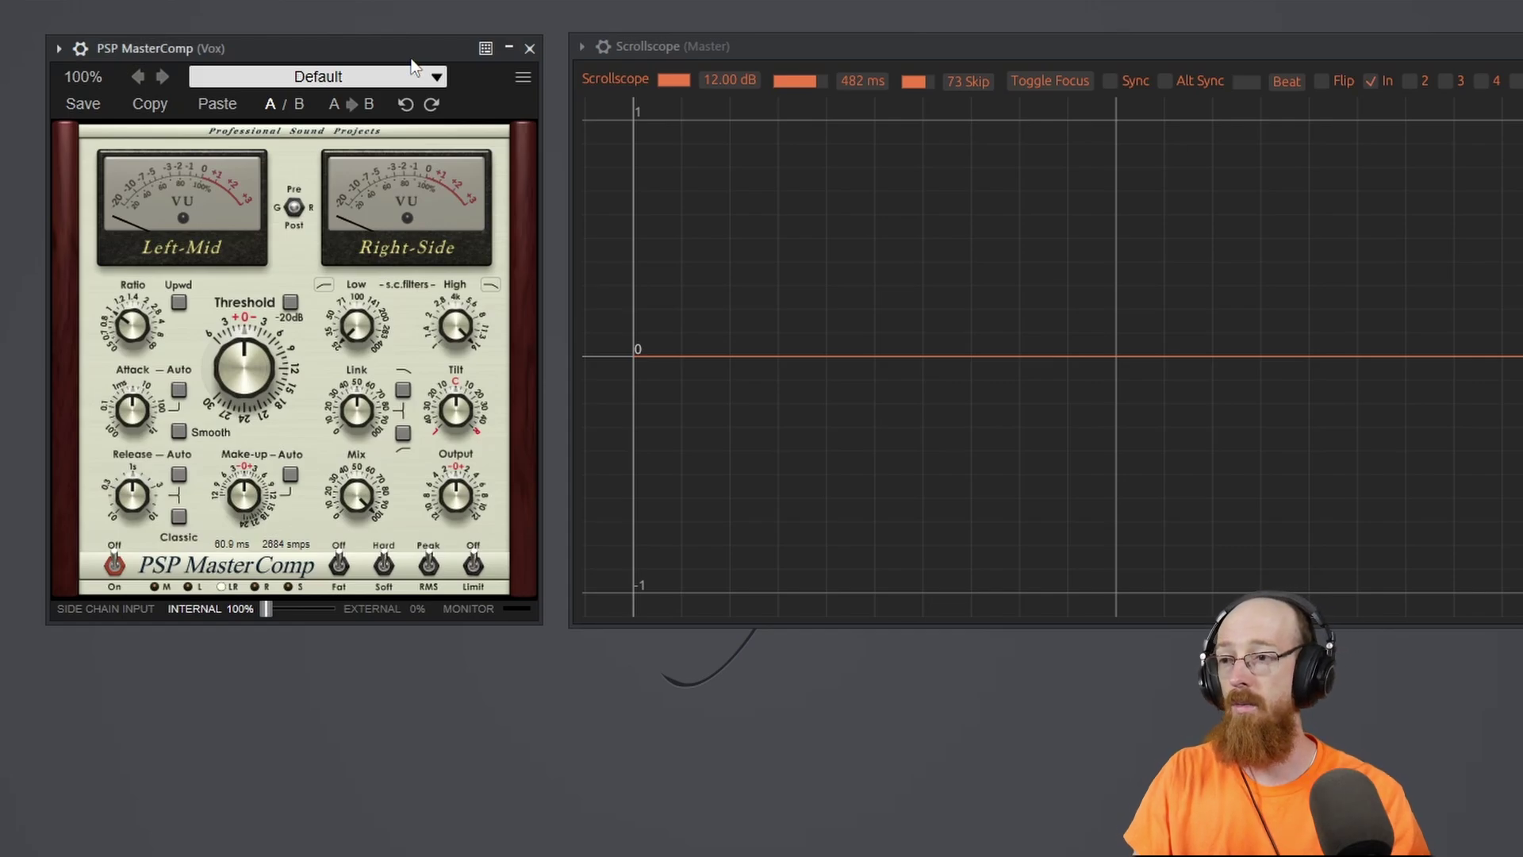
key("space")
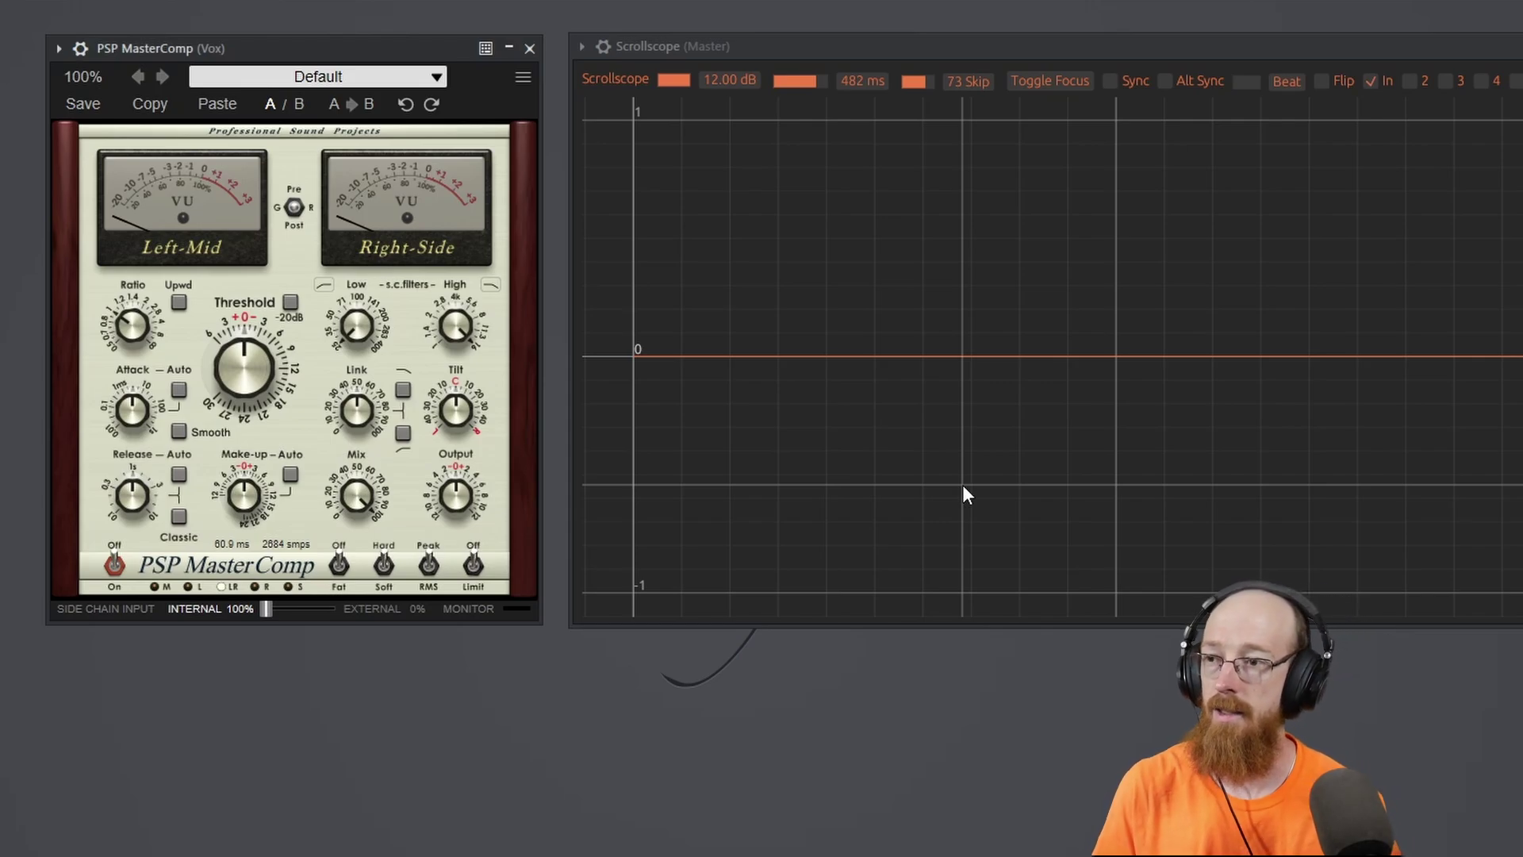
left_click(115, 565)
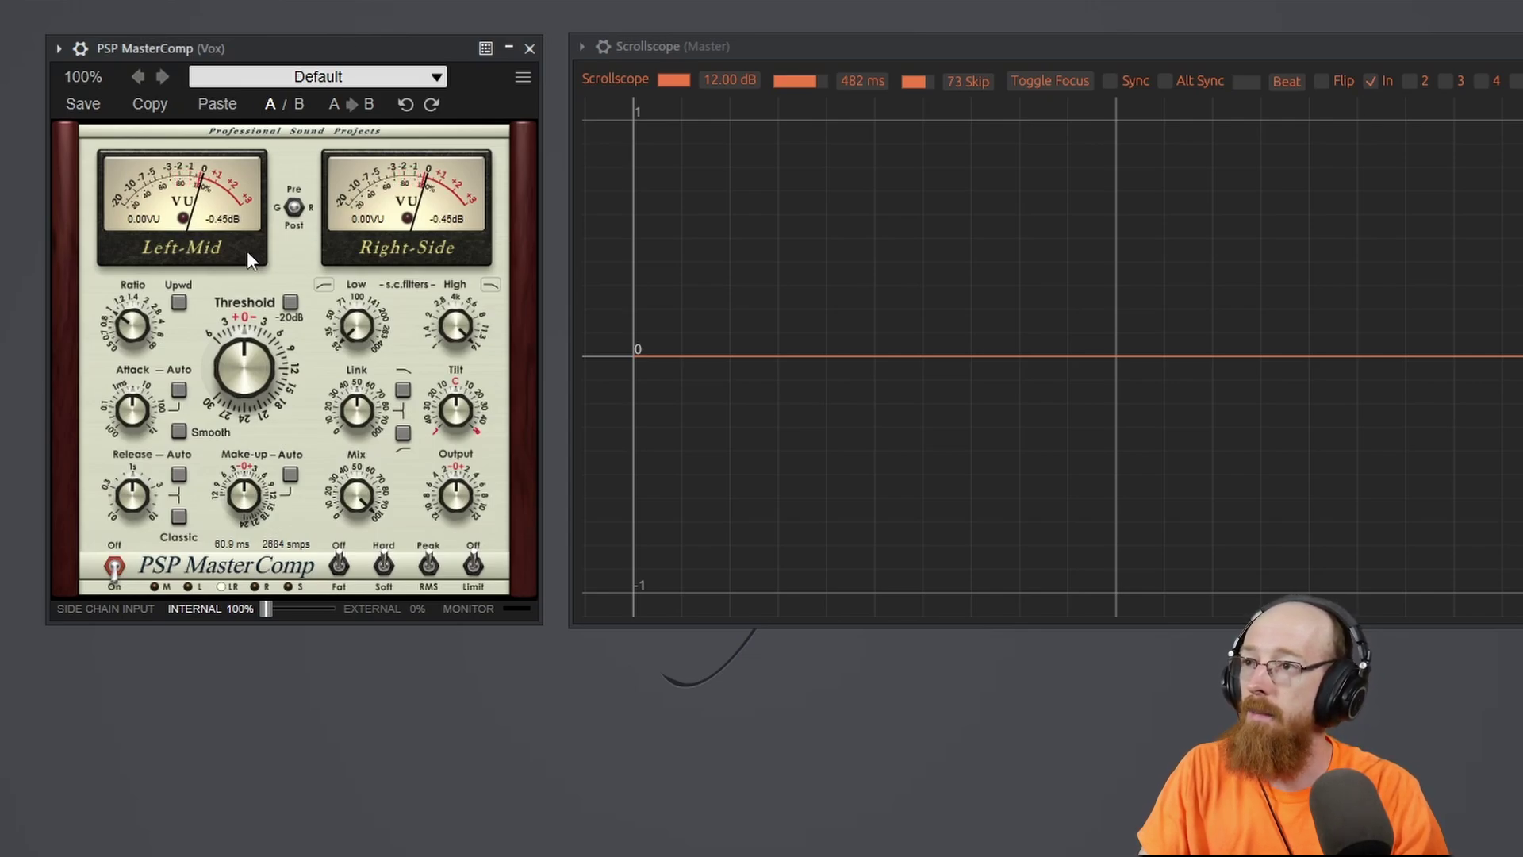
key("space")
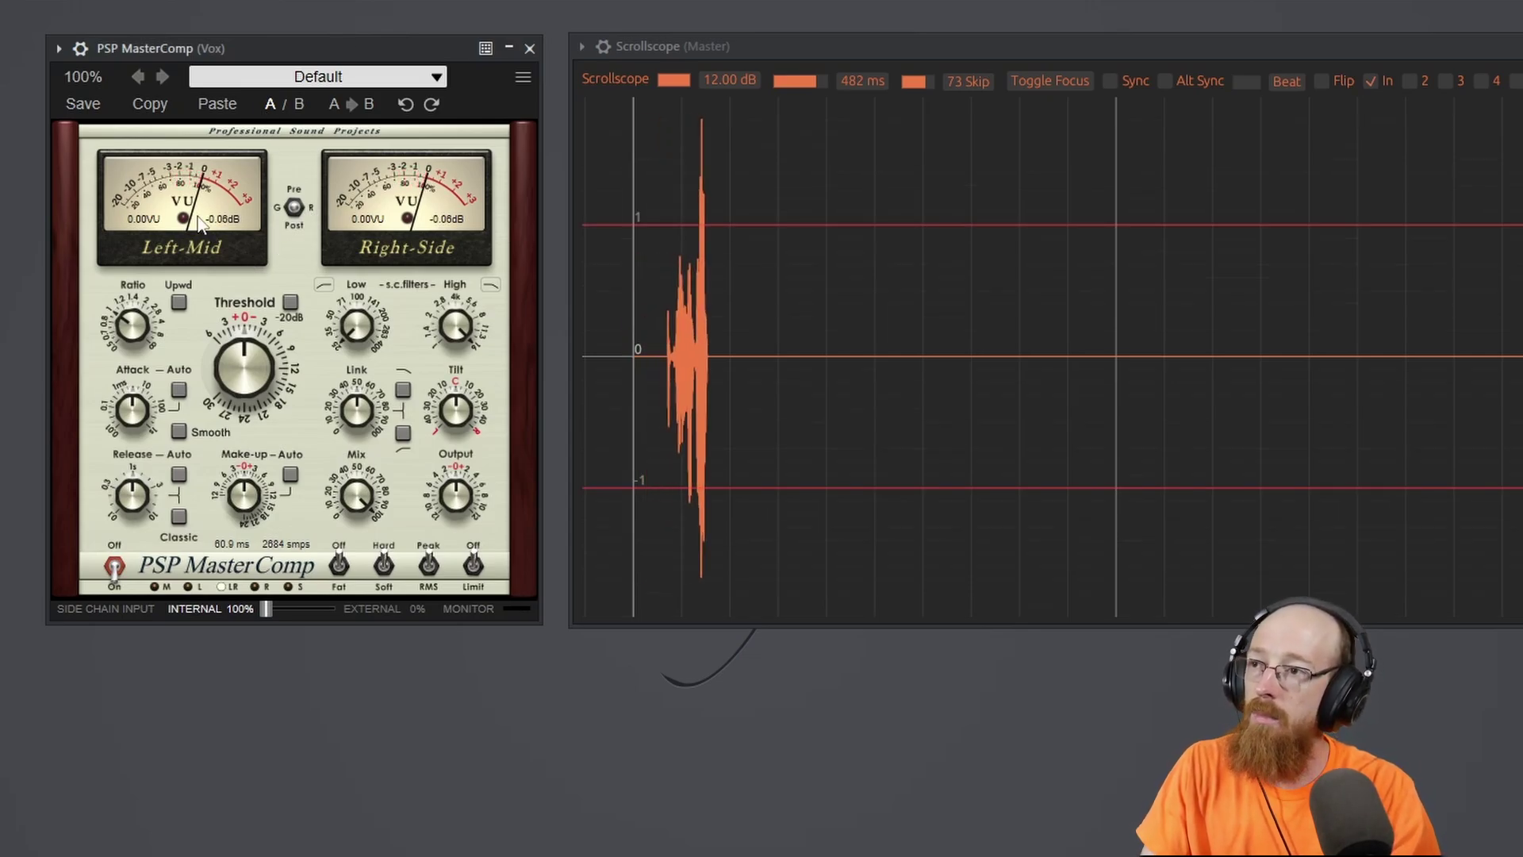
left_click(293, 202)
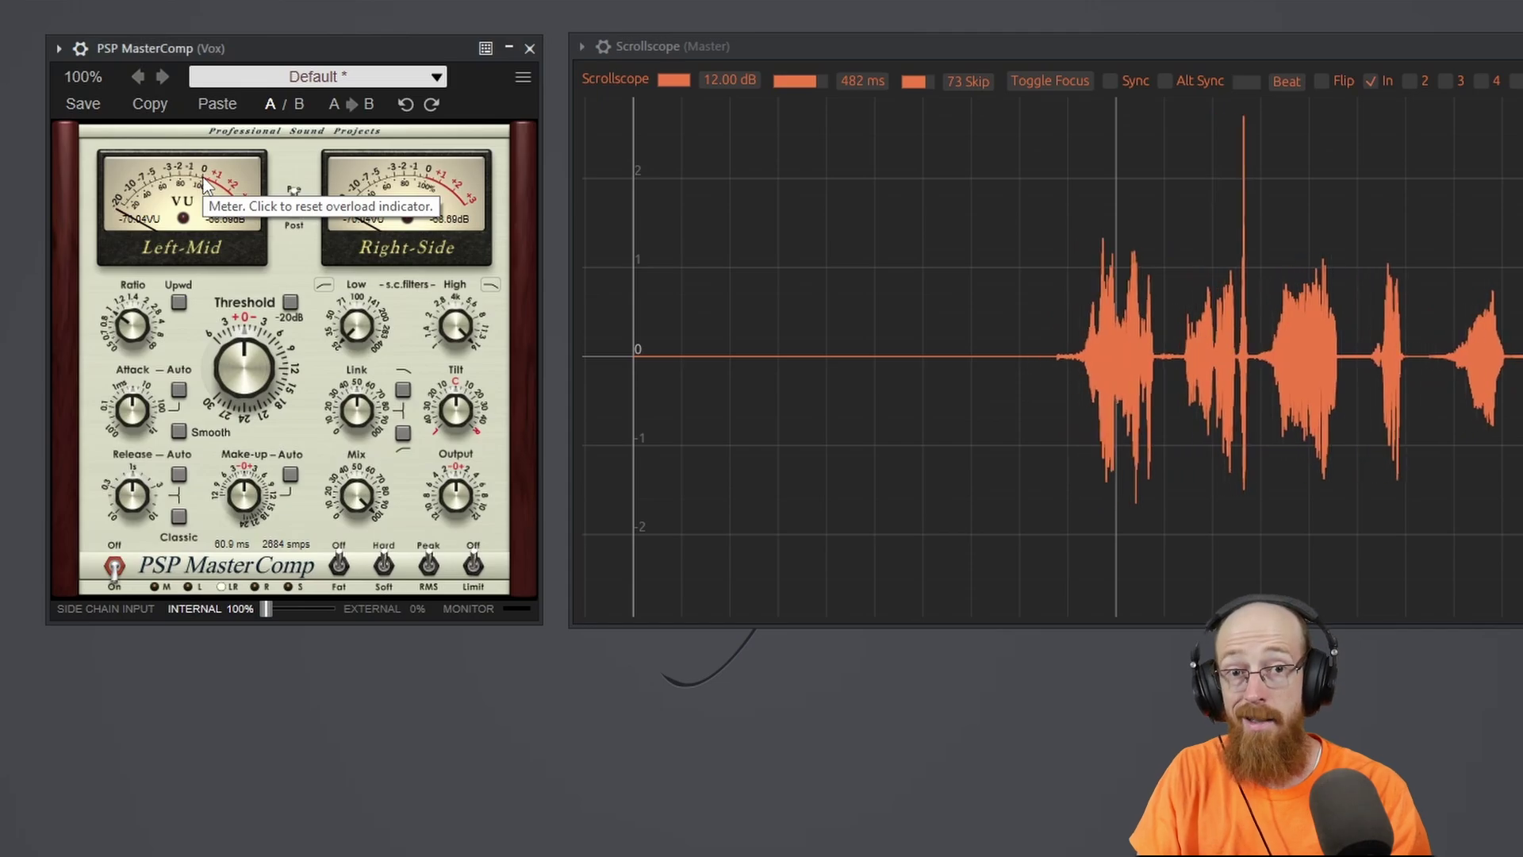
- Check the plugin's VU and PPM meter settings and its global settings, and return to the compressor controls
left_click(255, 563)
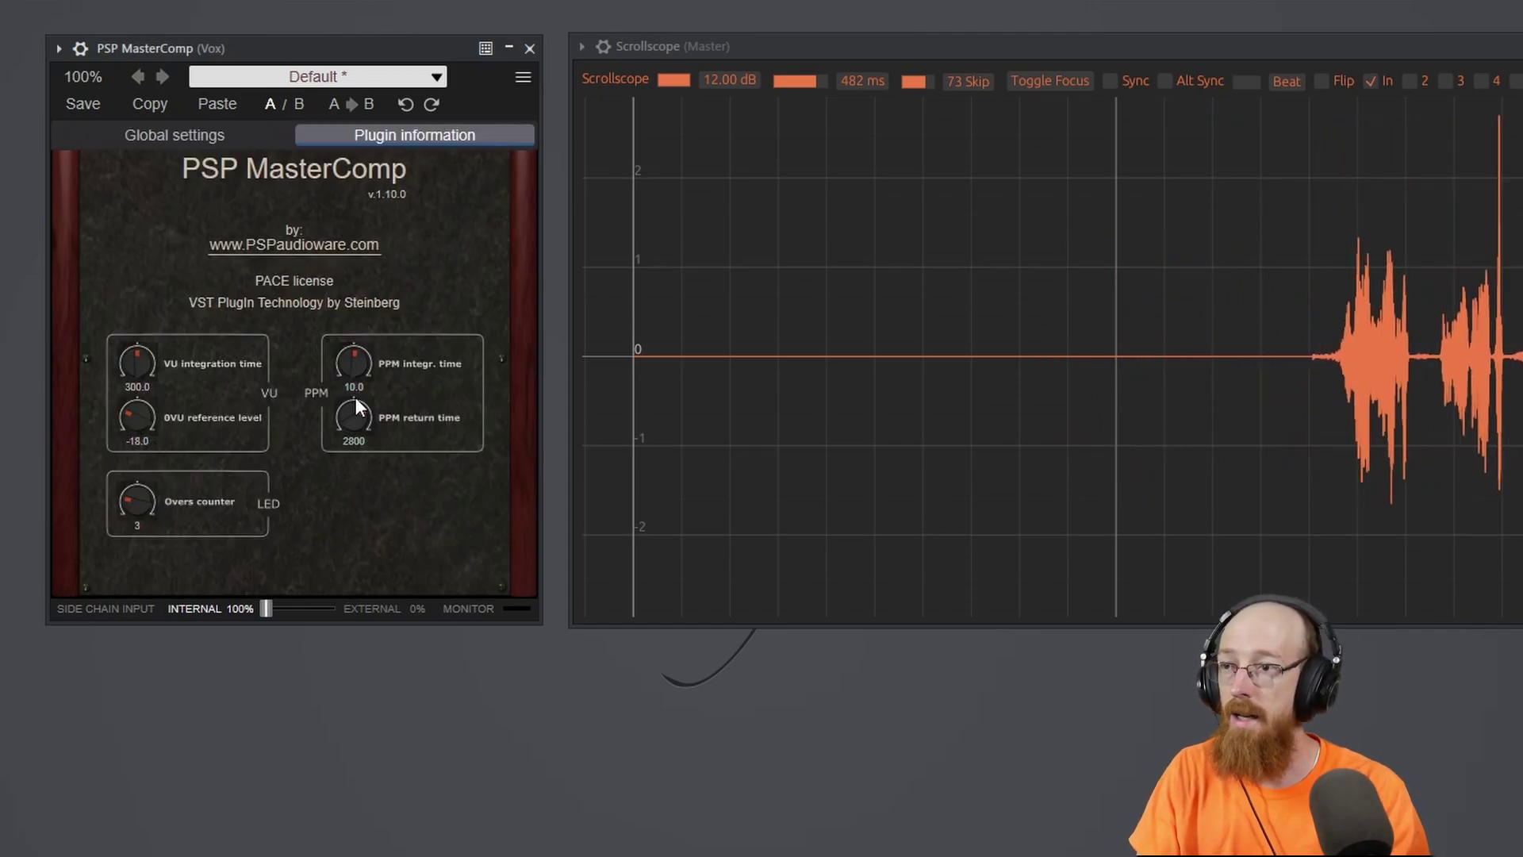
left_click(476, 264)
left_click(523, 77)
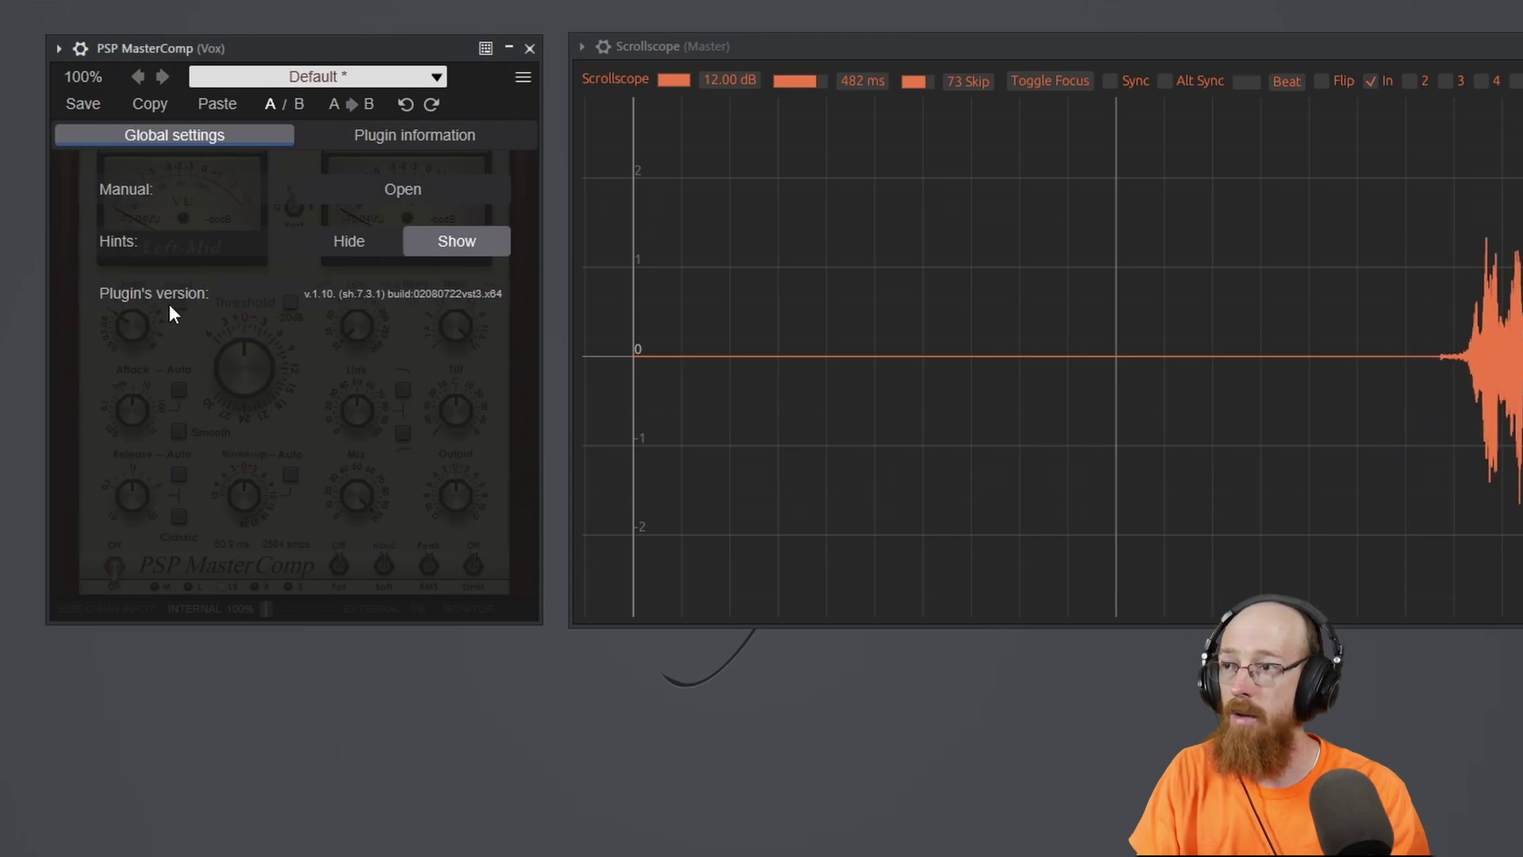
left_click(341, 133)
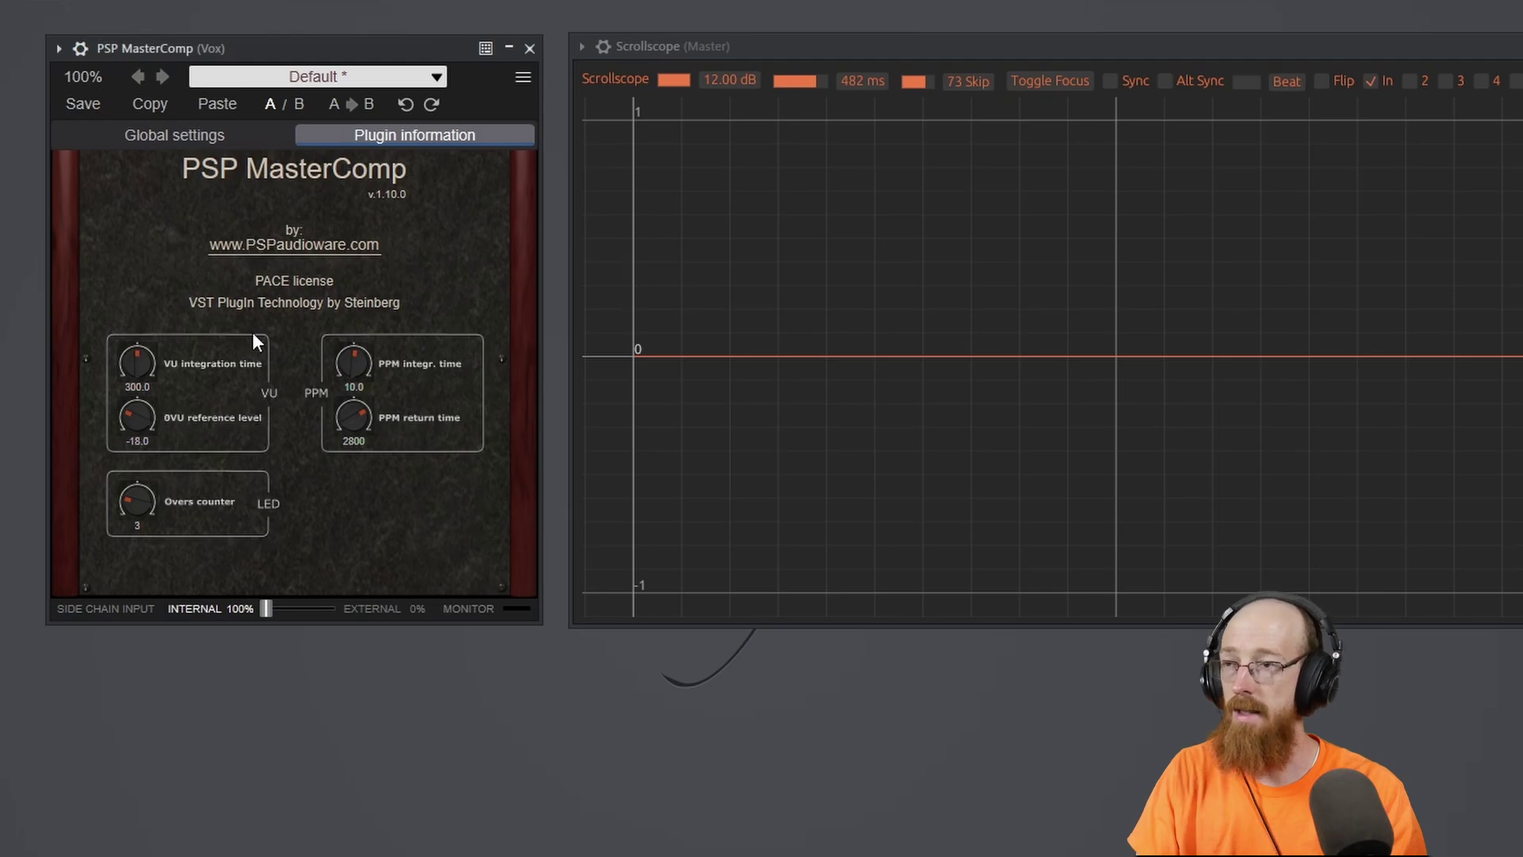
left_click(490, 135)
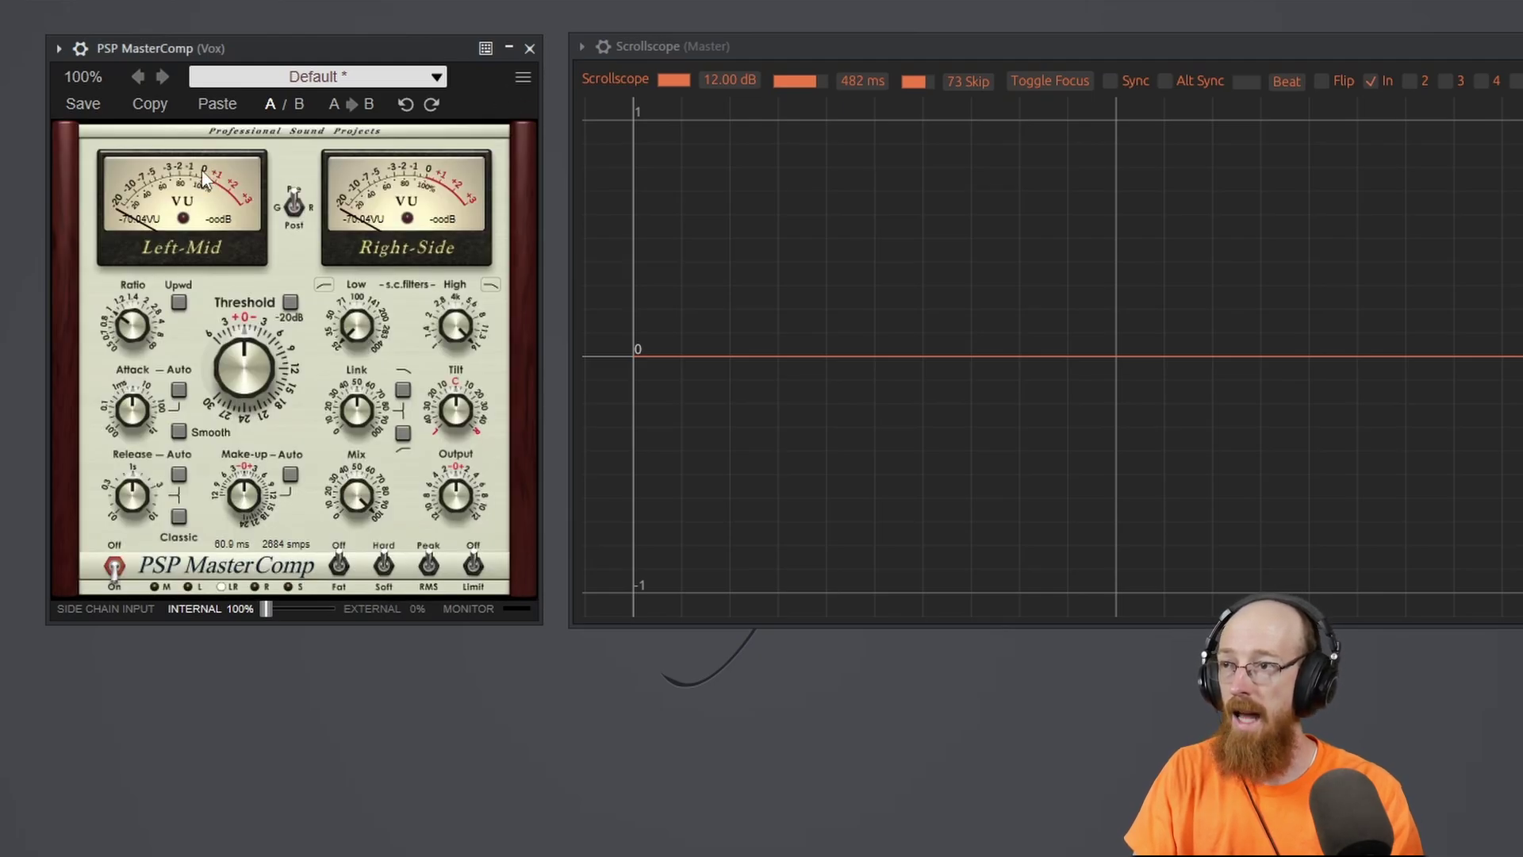
- Set the compressor's threshold to about -12 dB and its ratio to 4:1
mouse_move(281, 384)
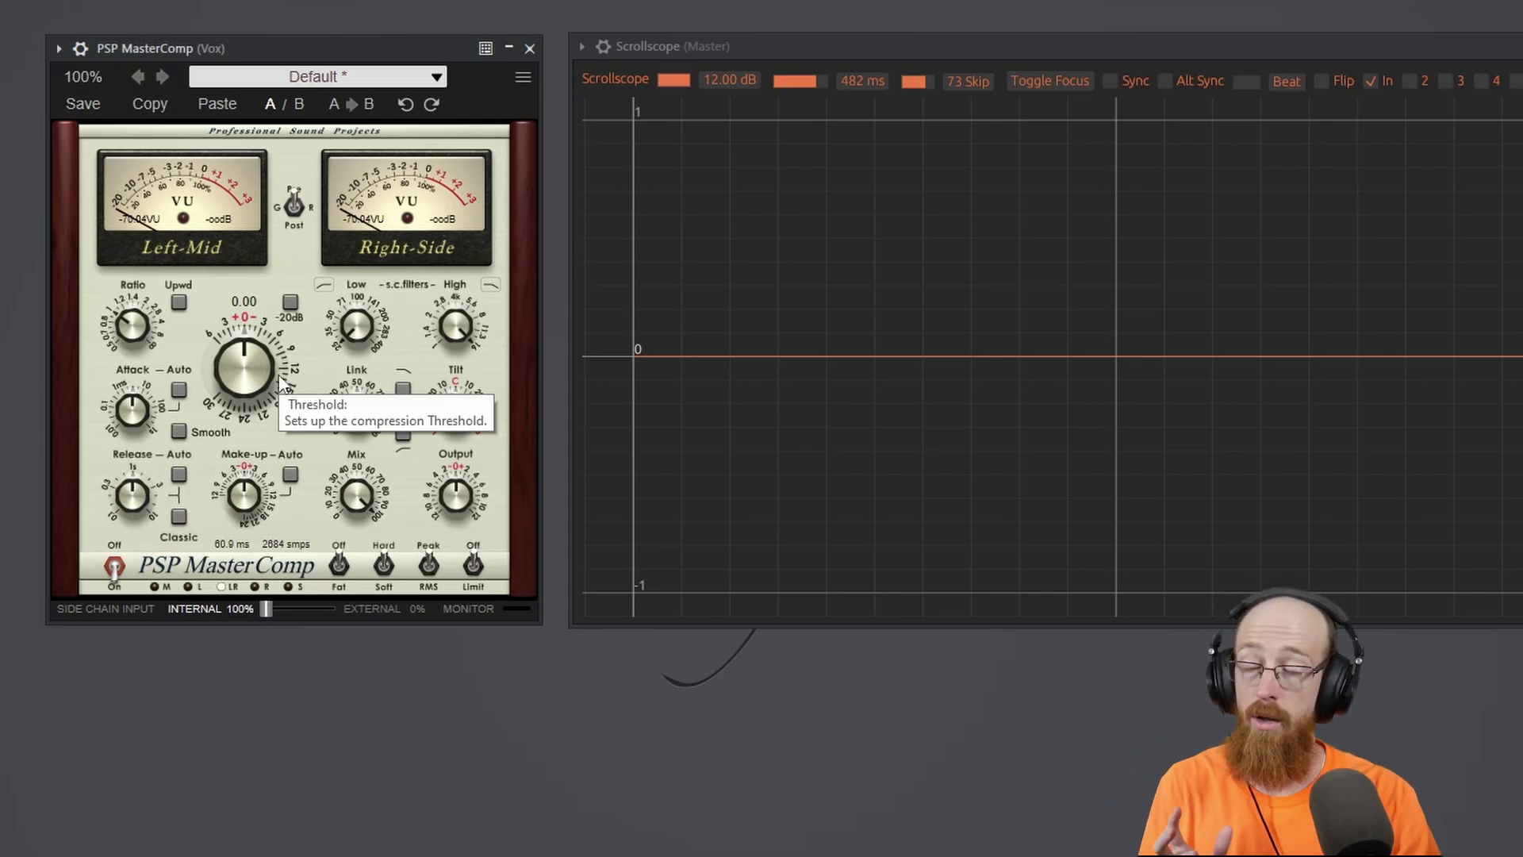
left_click_drag(281, 384, 274, 274)
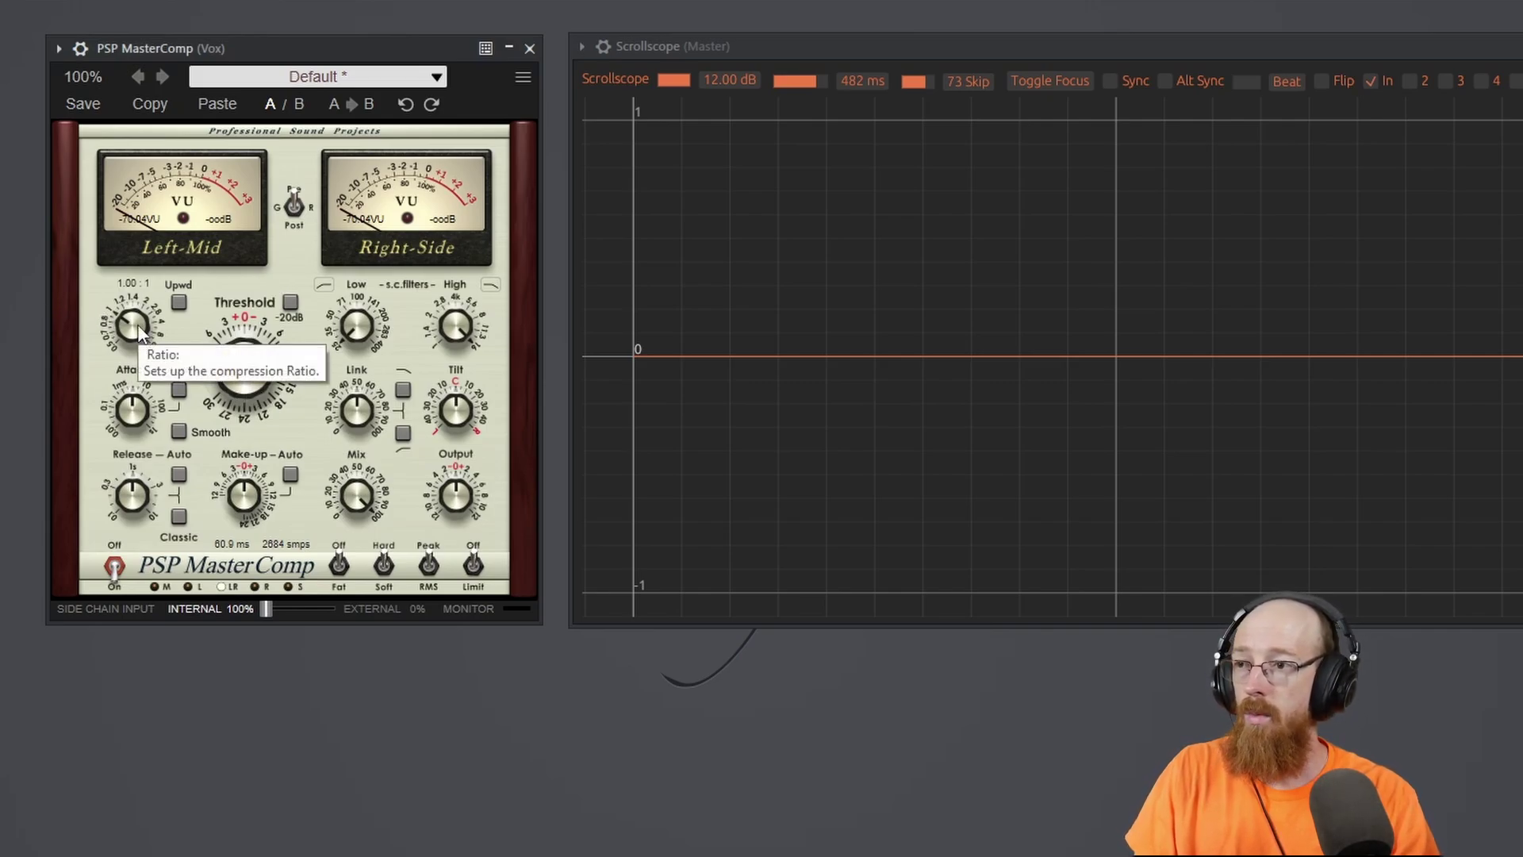
left_click_drag(139, 332, 139, 306)
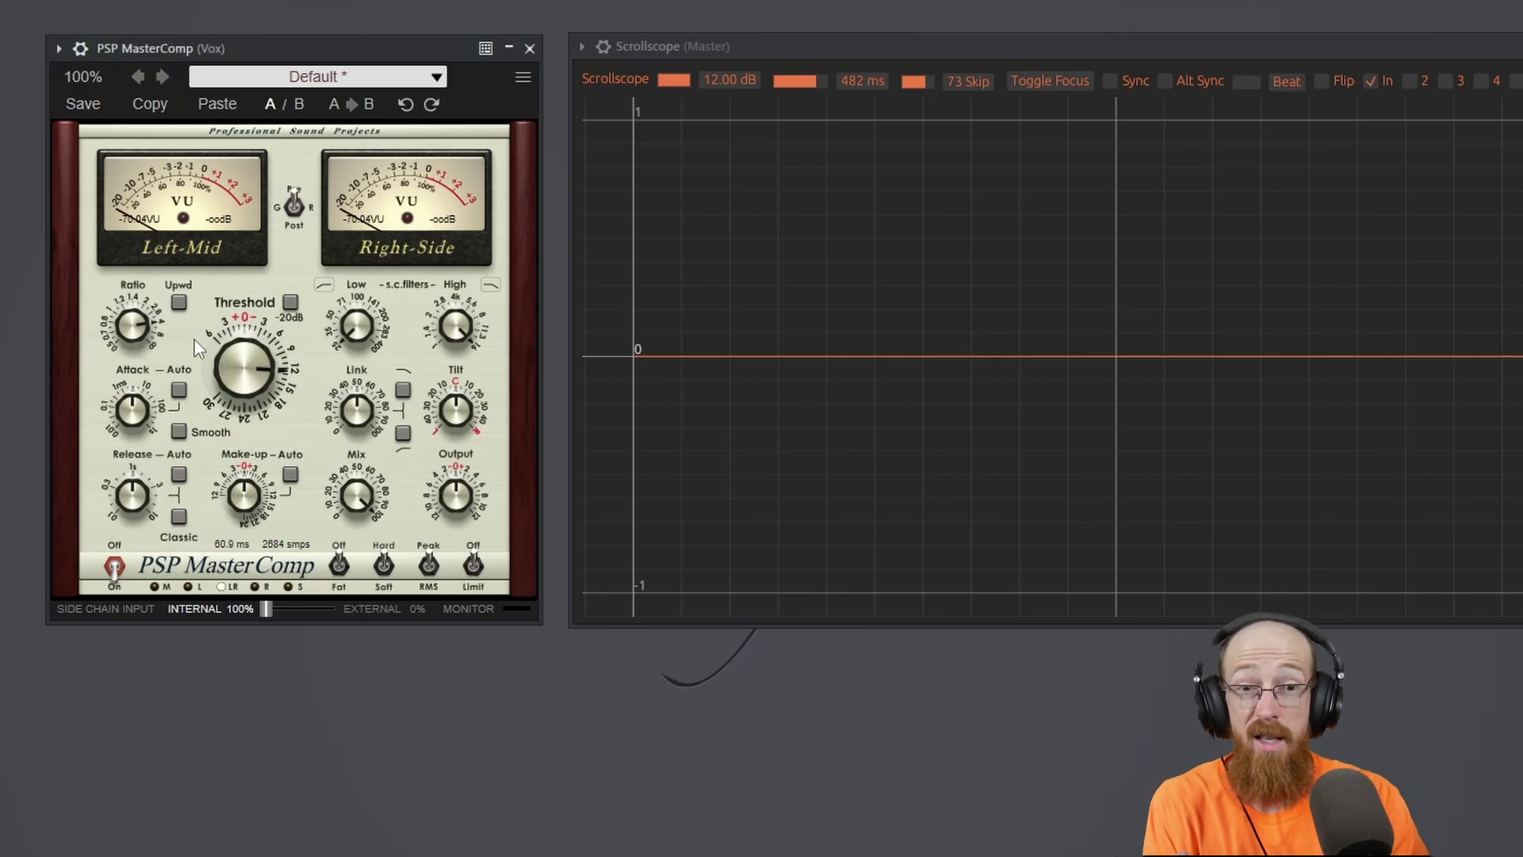
mouse_move(170, 328)
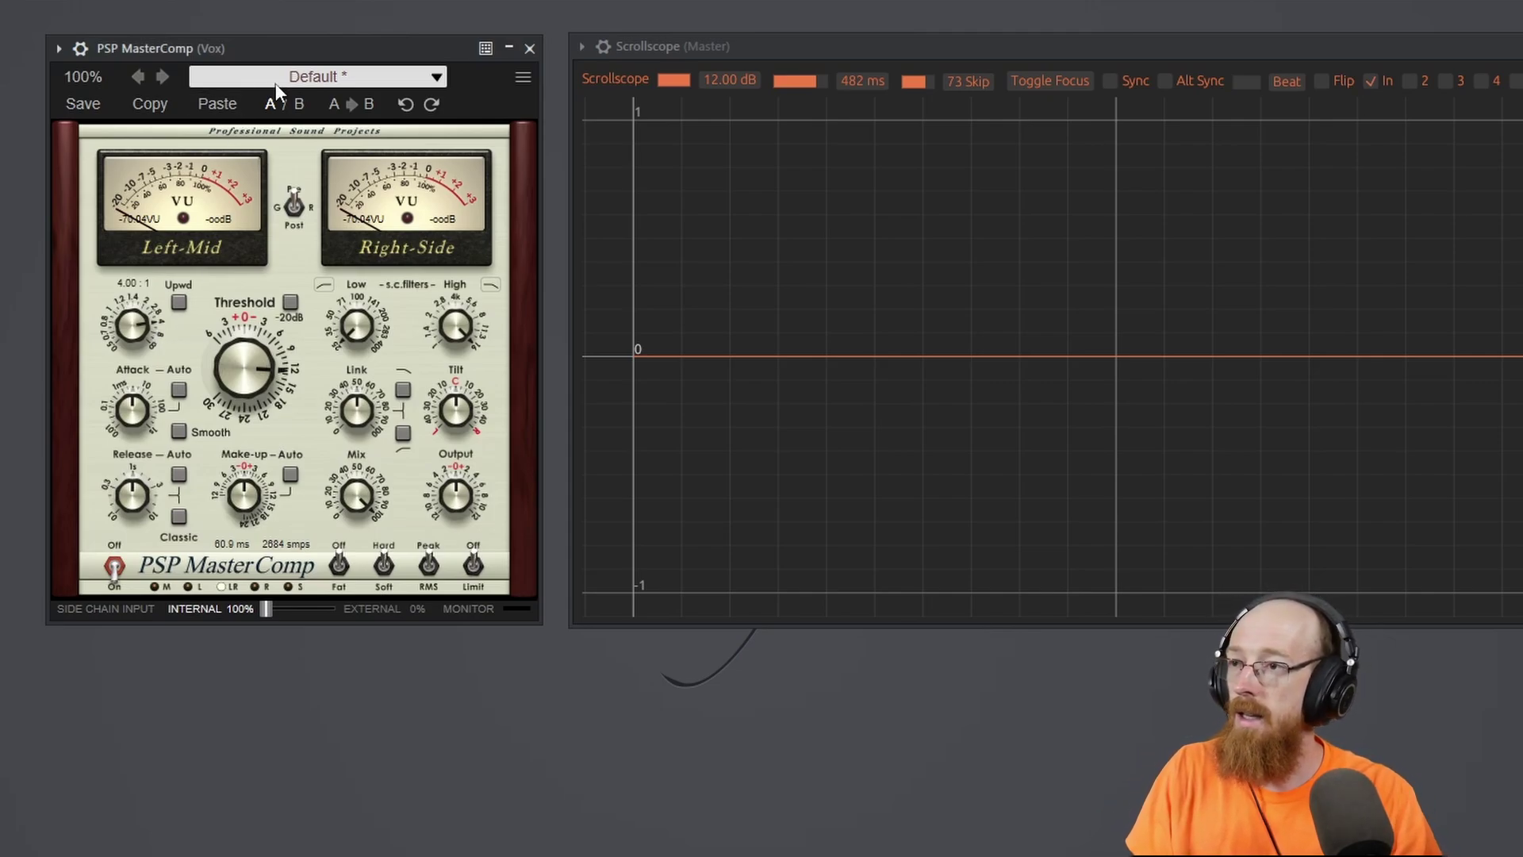
- Play the vocal and compare its waveform peaks with the compressor engaged and bypassed
key("space")
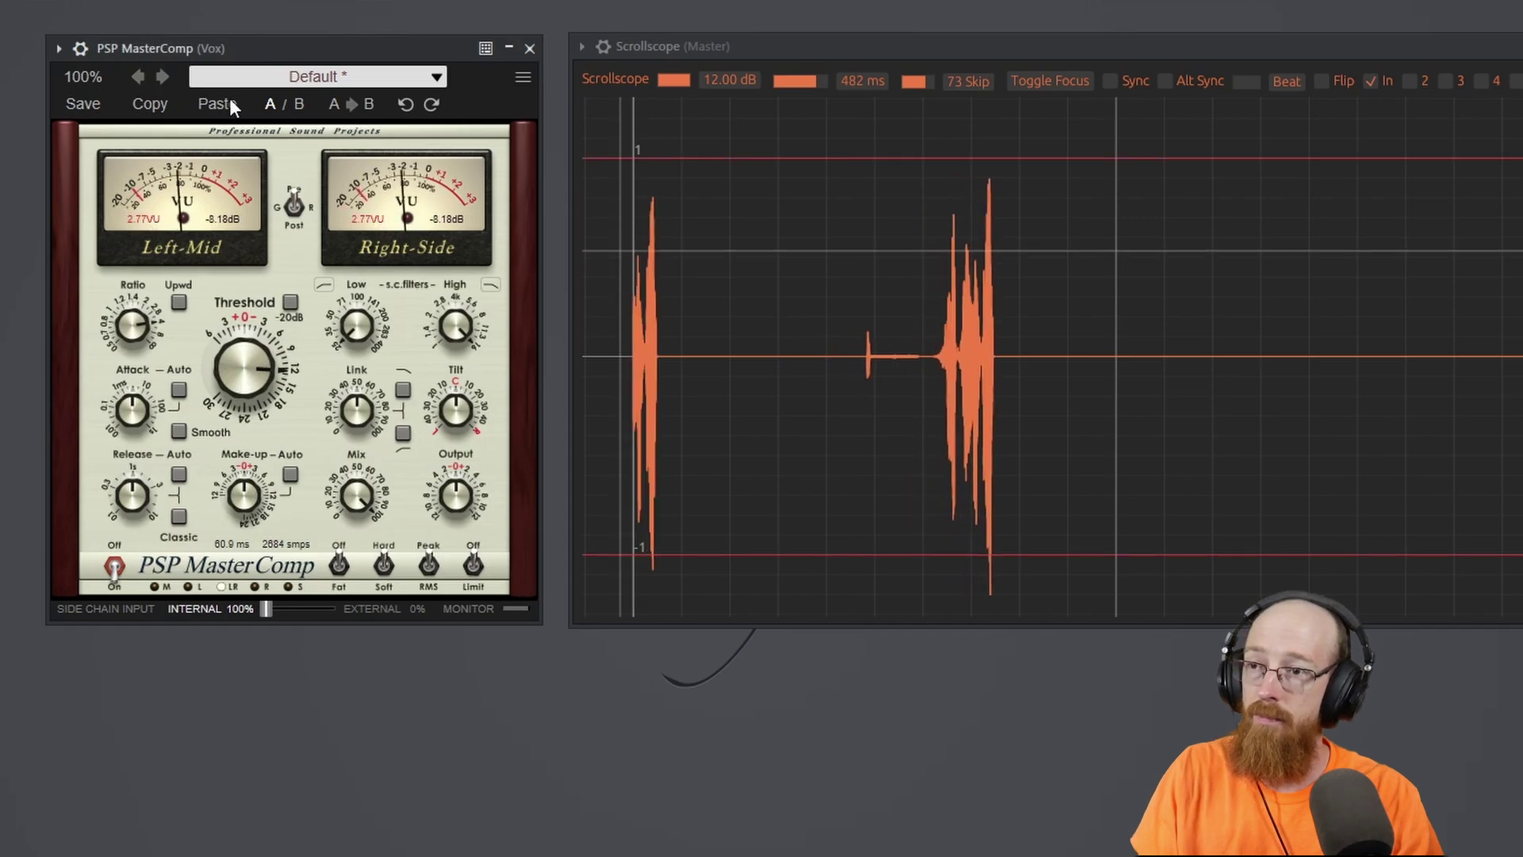
left_click(115, 566)
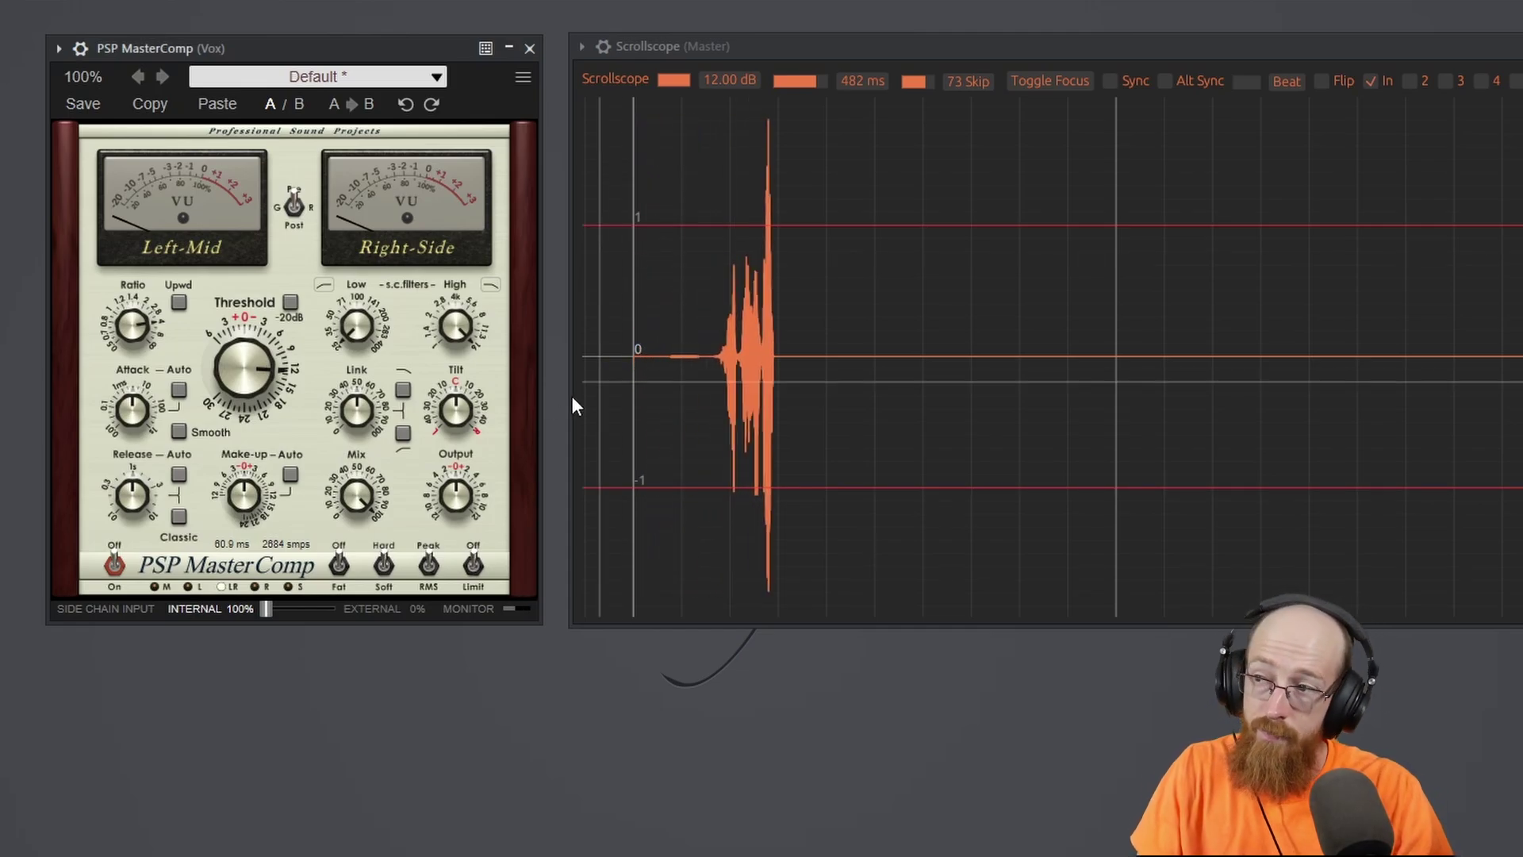
left_click(115, 566)
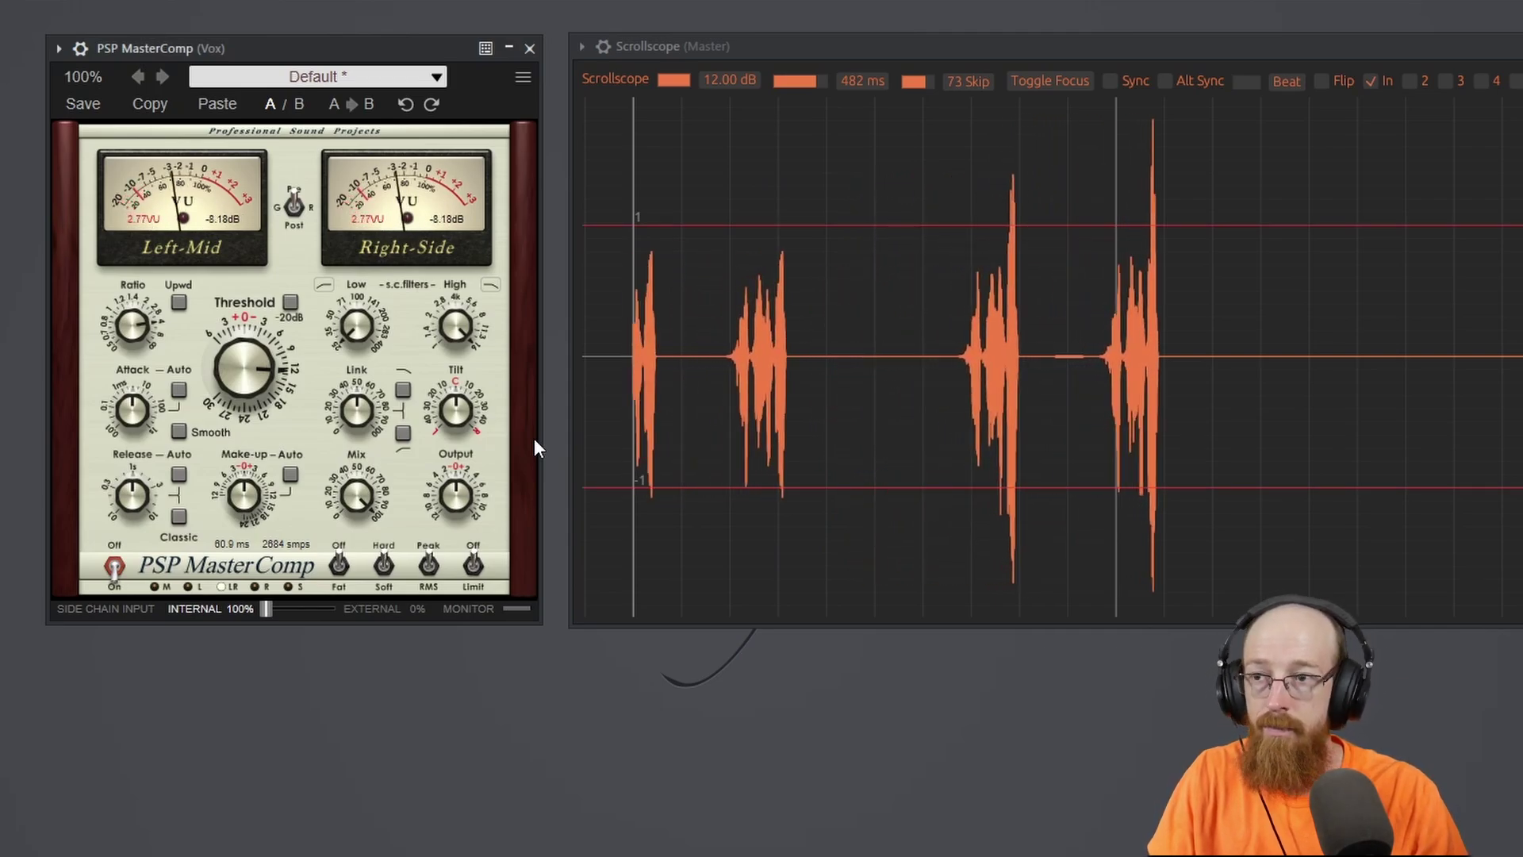
left_click(115, 566)
left_click(115, 568)
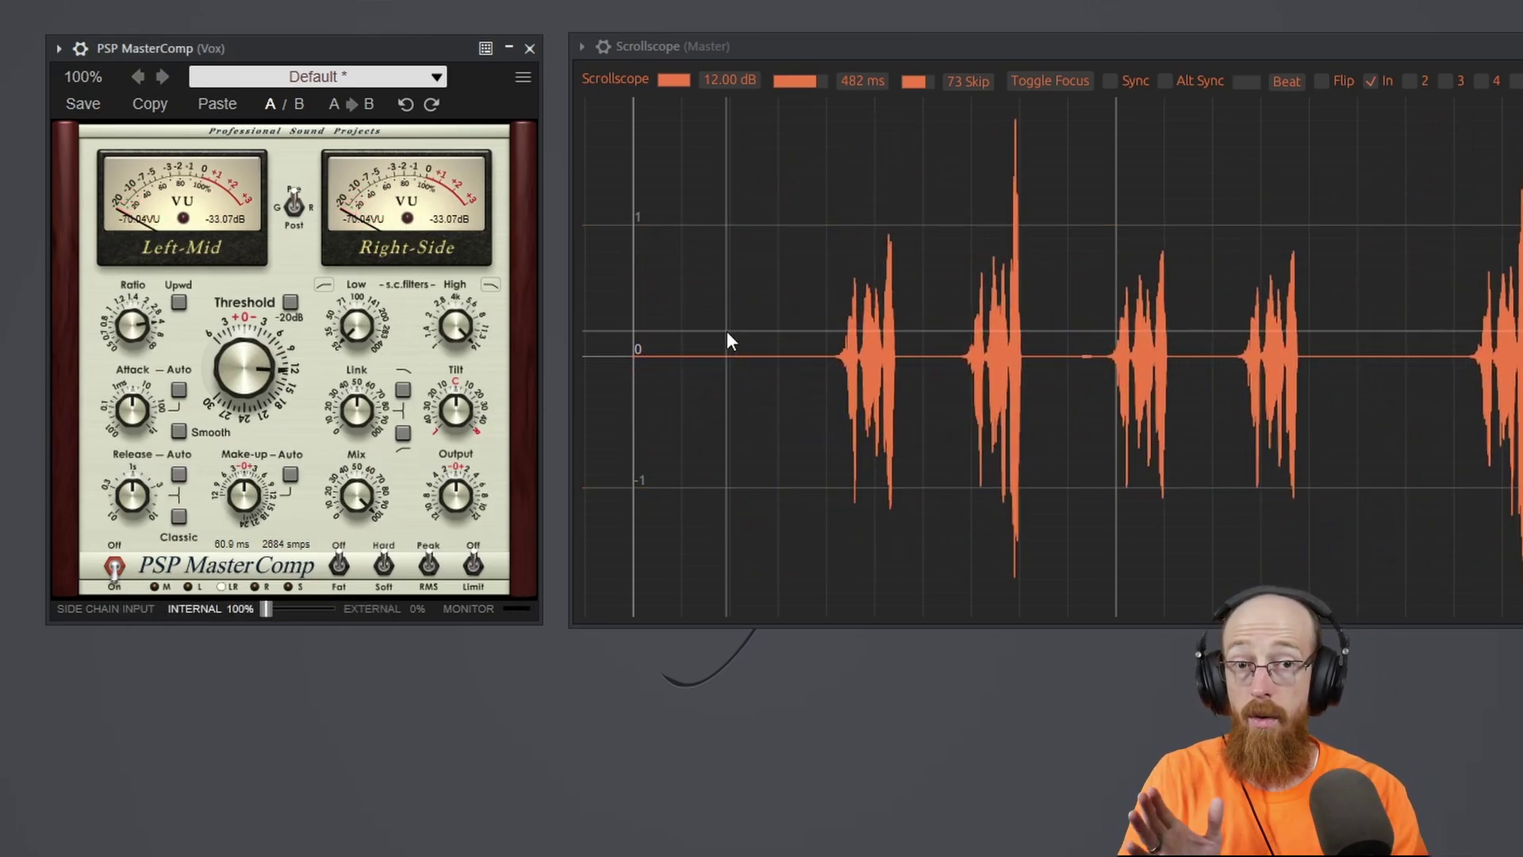
key("space")
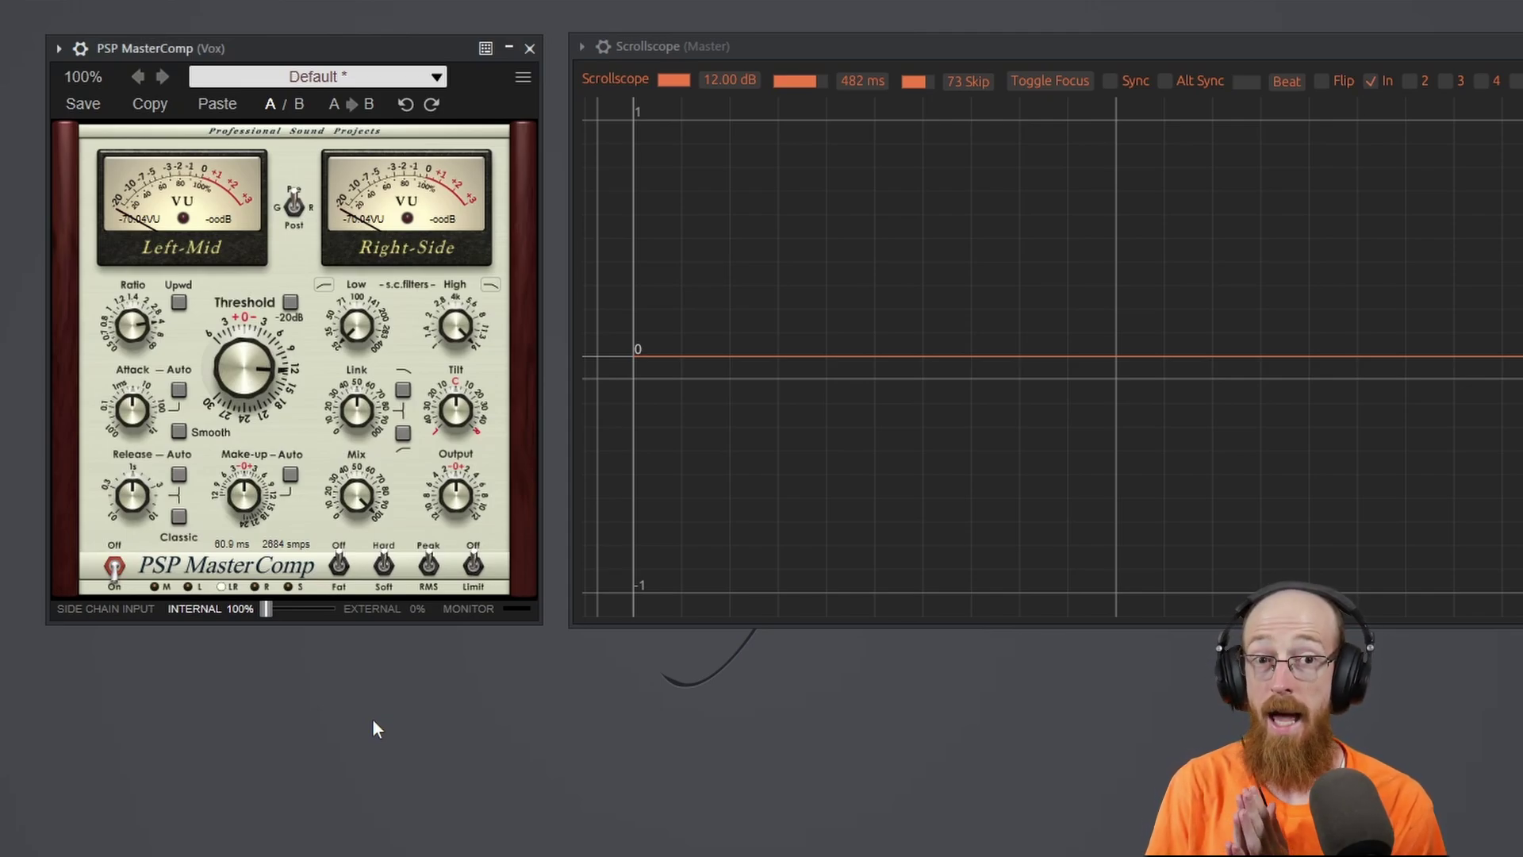
- Try a threshold of -5.88 dB, and a 2:1 ratio with the threshold at about -12 dB
mouse_move(272, 381)
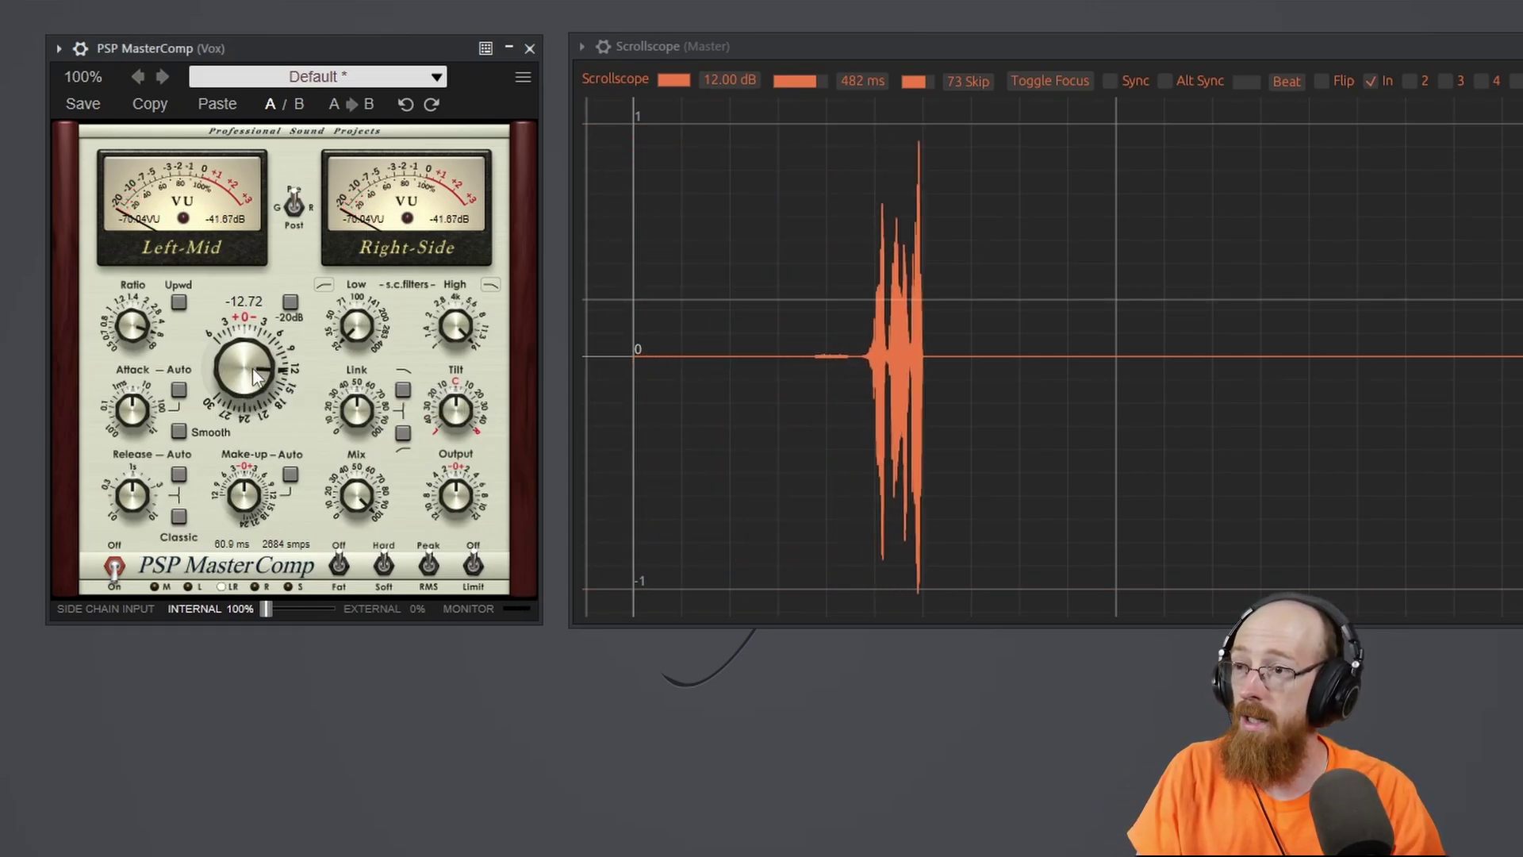
left_click_drag(249, 376, 256, 444)
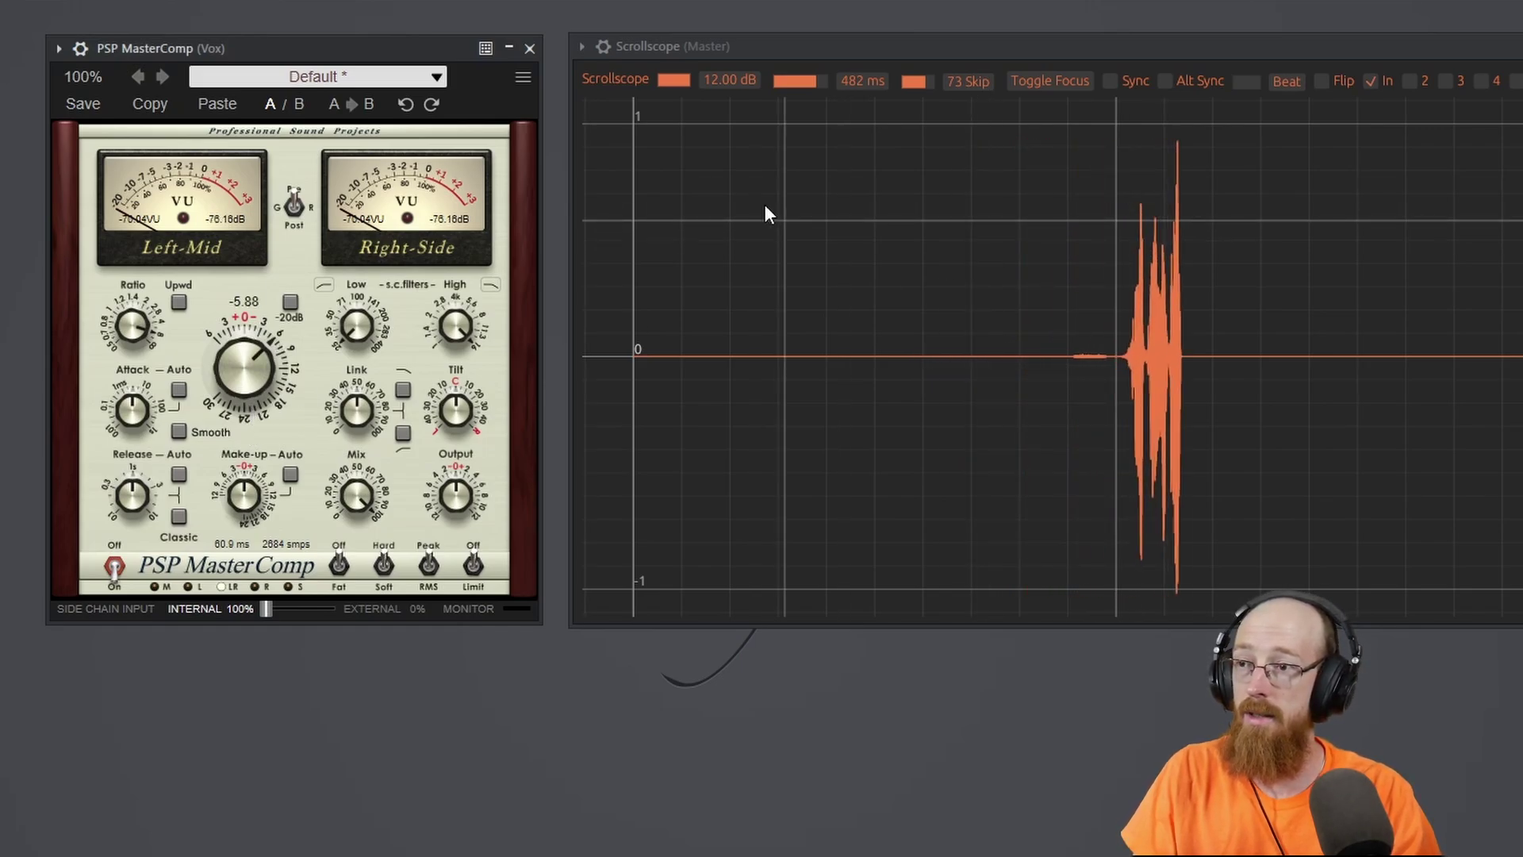
scroll(664, 402, "down", 2)
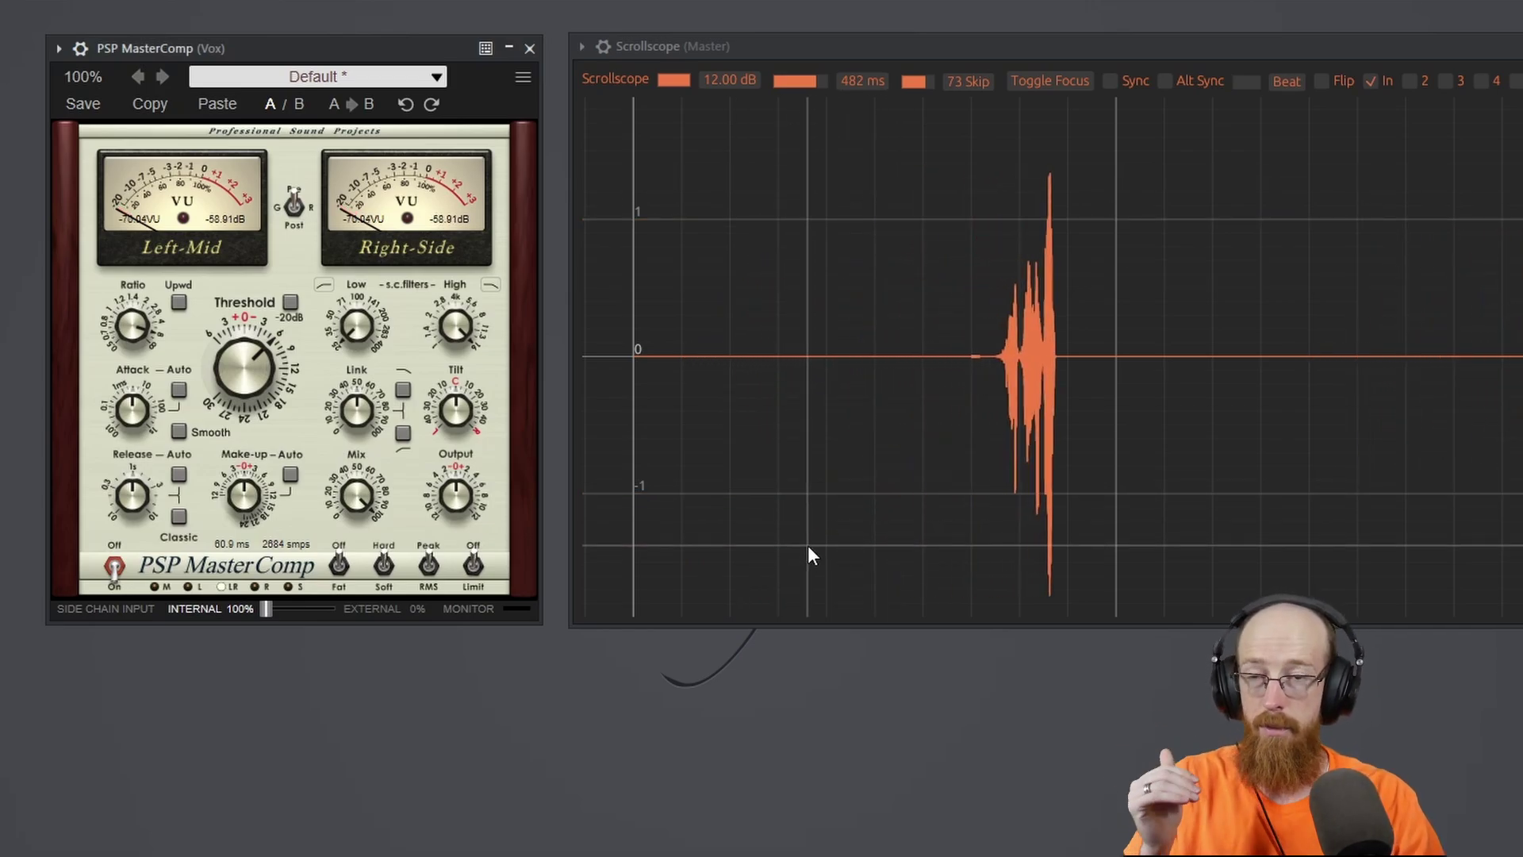
mouse_move(130, 324)
mouse_move(252, 378)
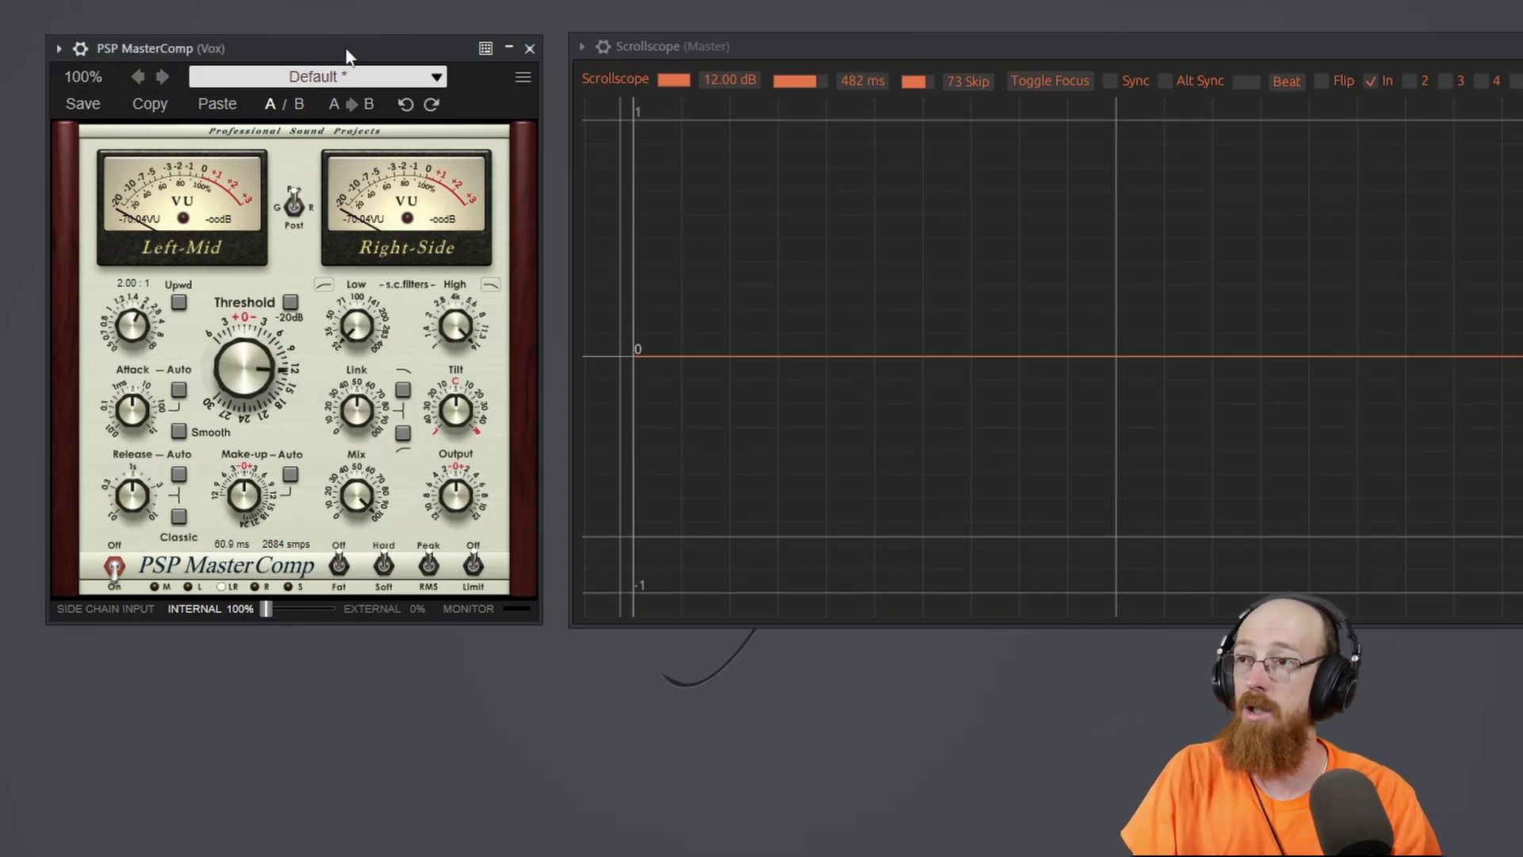
mouse_move(359, 311)
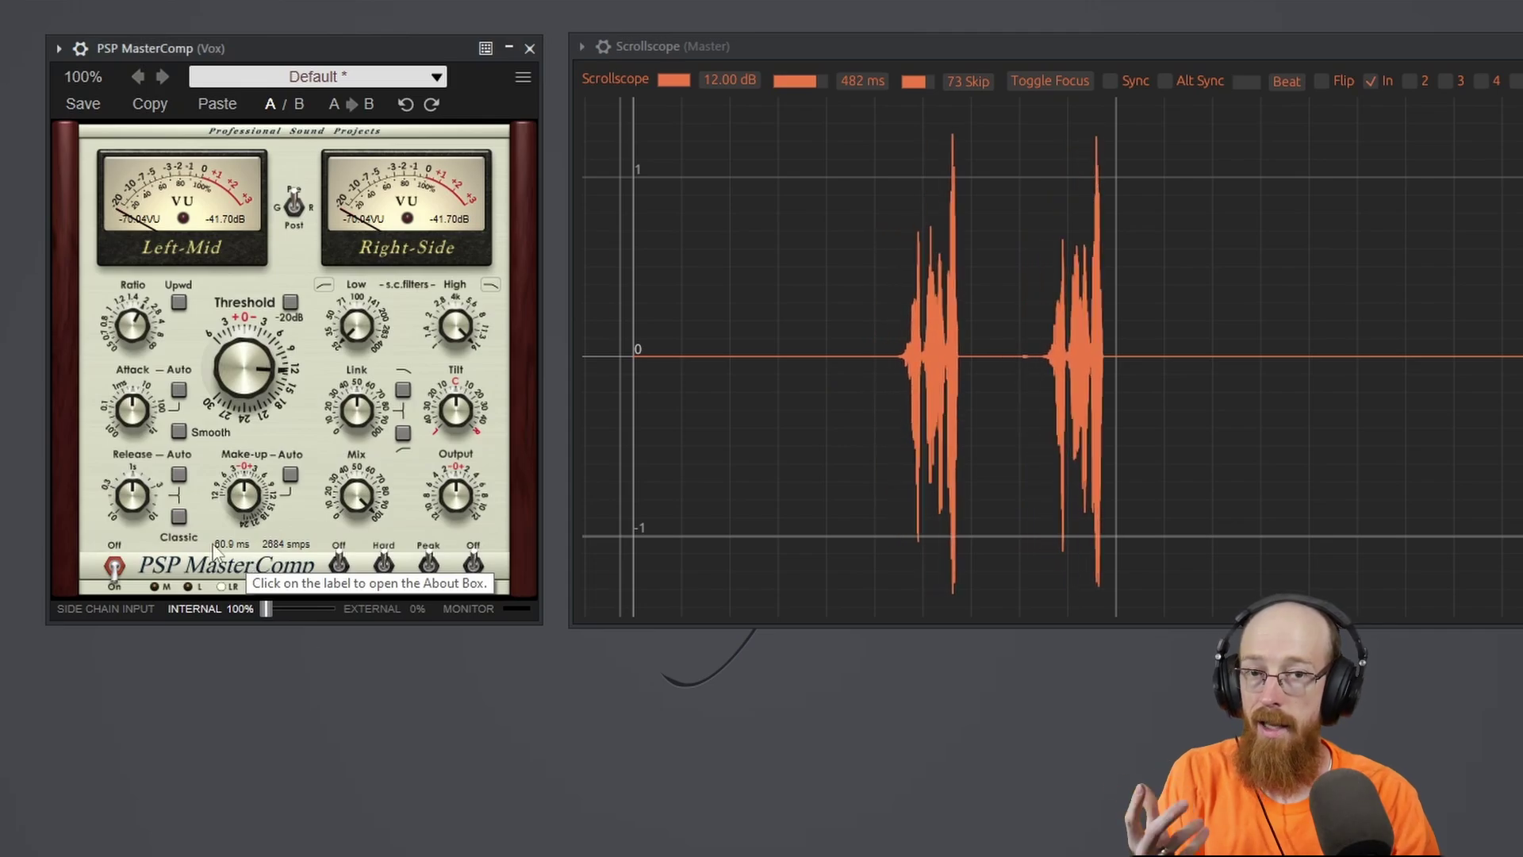
- Return the ratio to about 4:1 and check the vocal with the compressor bypassed and engaged
mouse_move(141, 367)
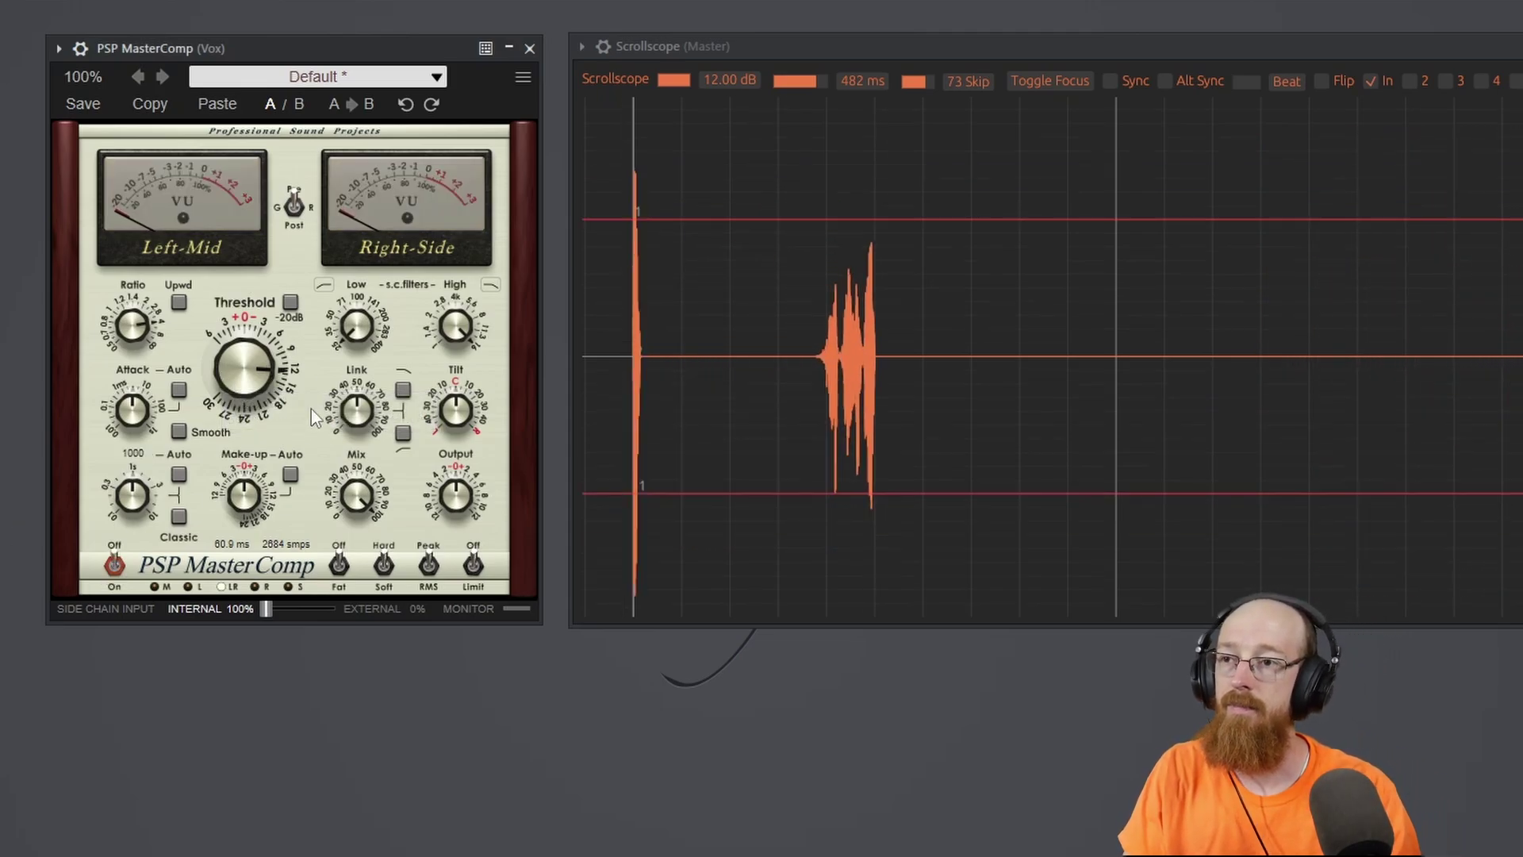
left_click(113, 565)
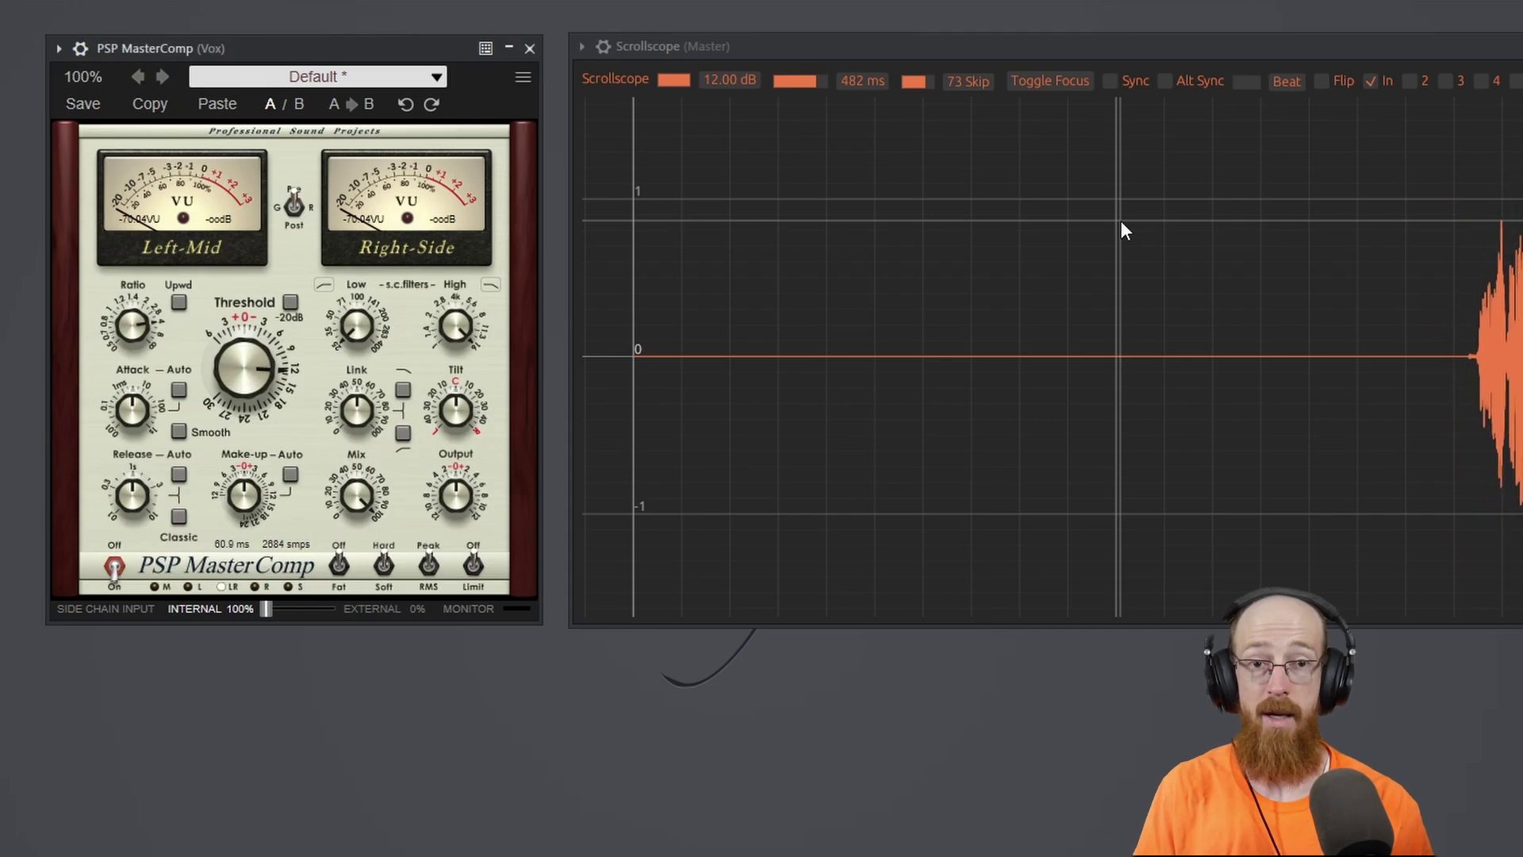
scroll(1121, 223, "up", 2)
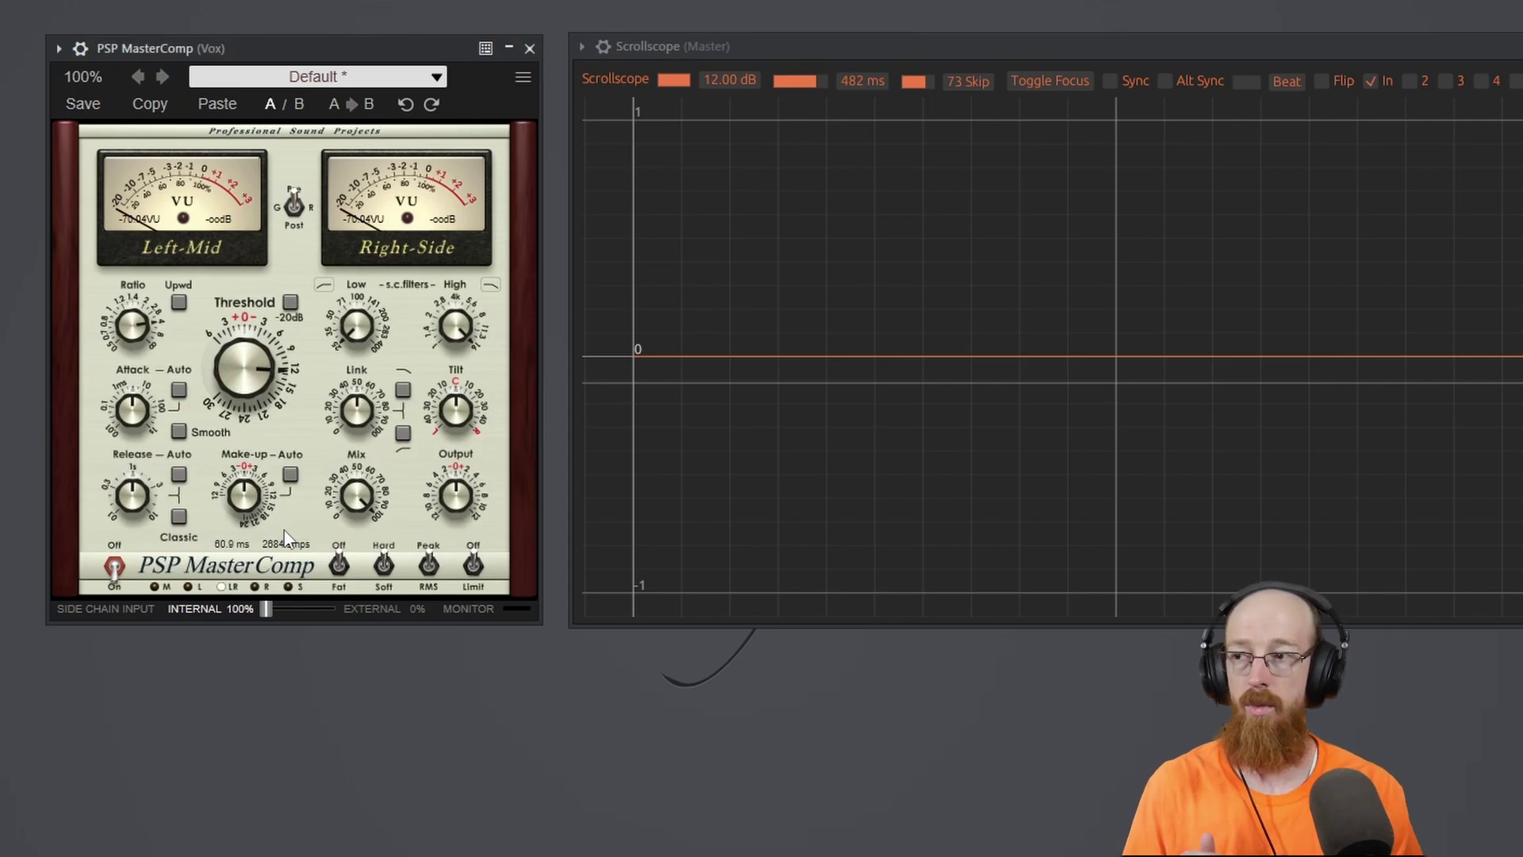
left_click(106, 566)
left_click(111, 567)
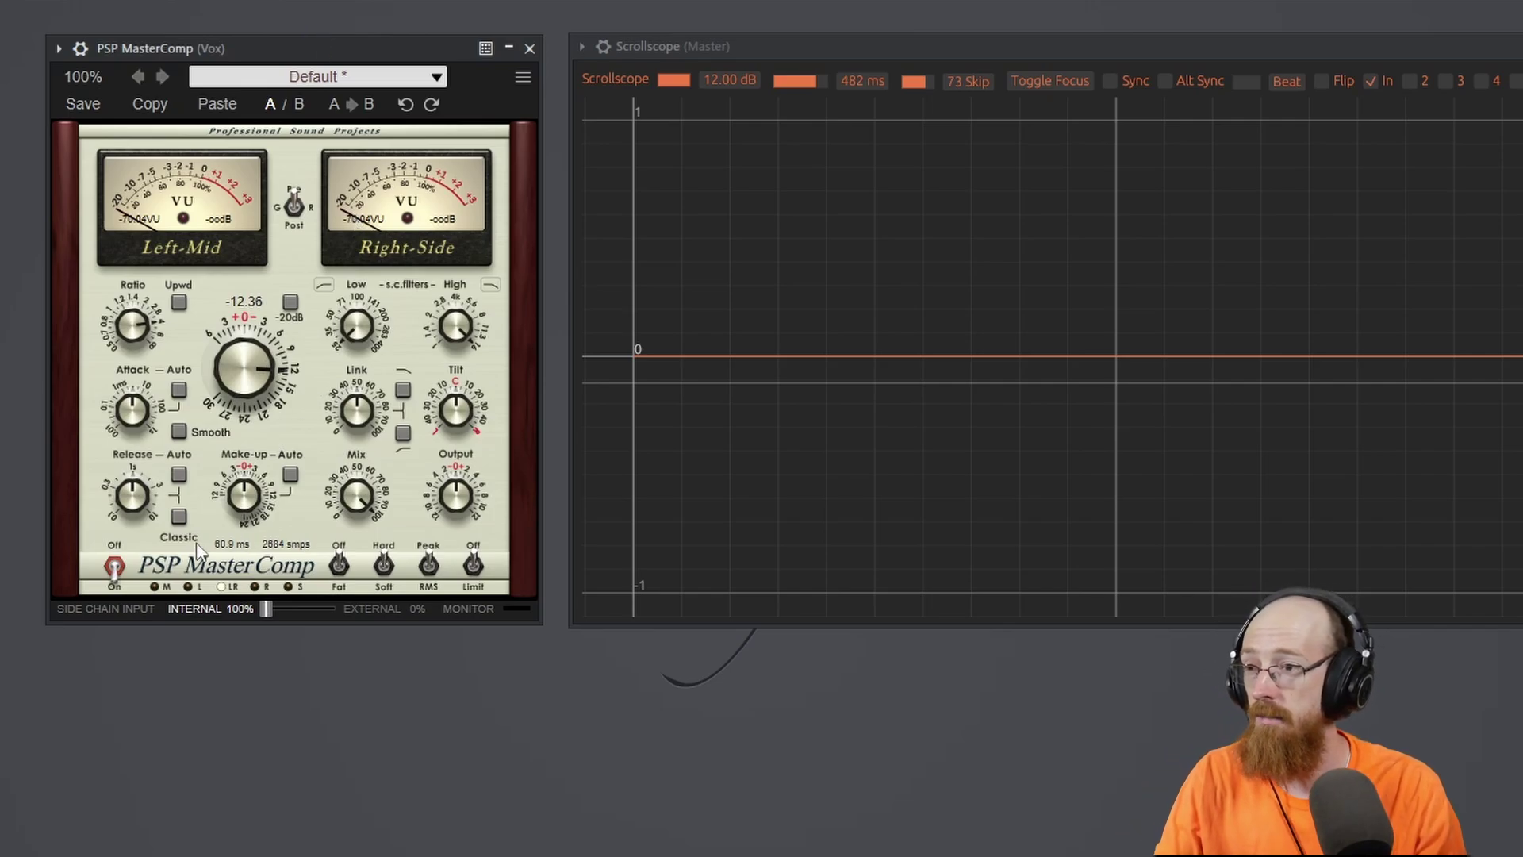
- Play the vocal, set the make-up gain to 2.04 dB, and compare the result against the bypassed signal
key("space")
mouse_move(254, 504)
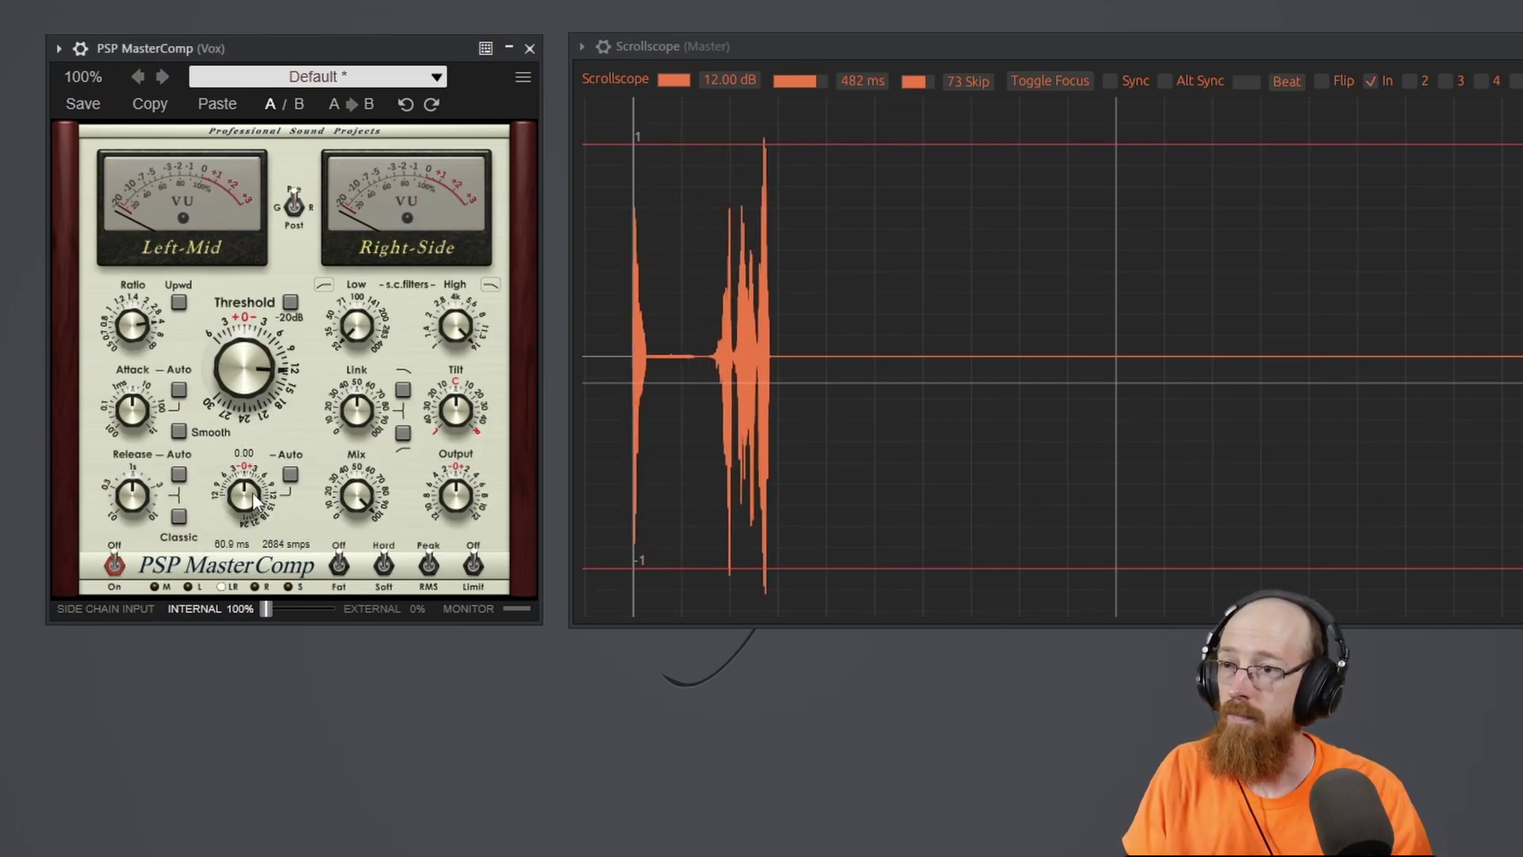
left_click(114, 569)
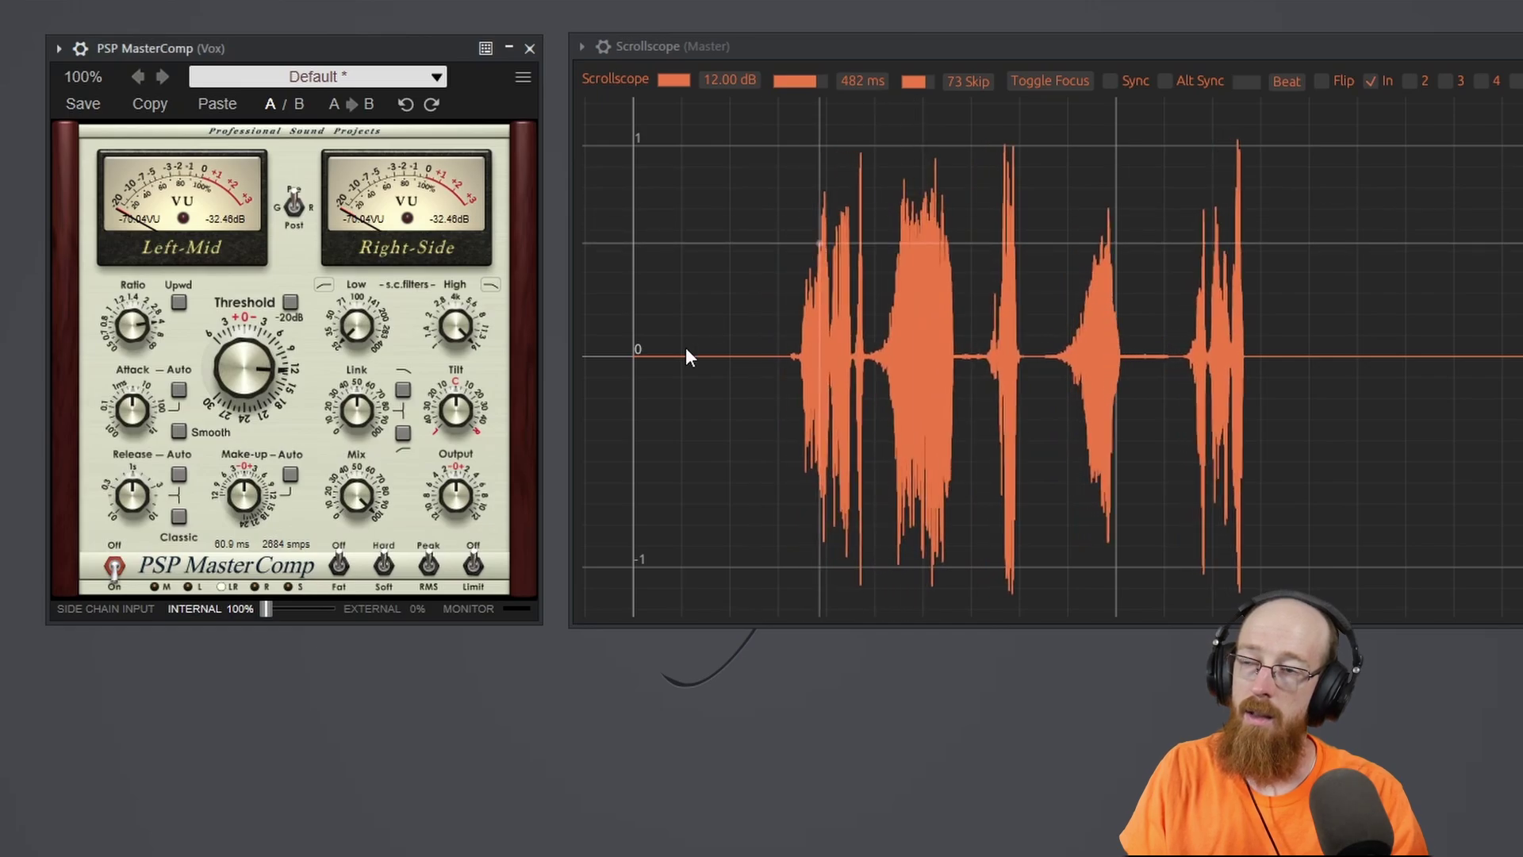
left_click(115, 568)
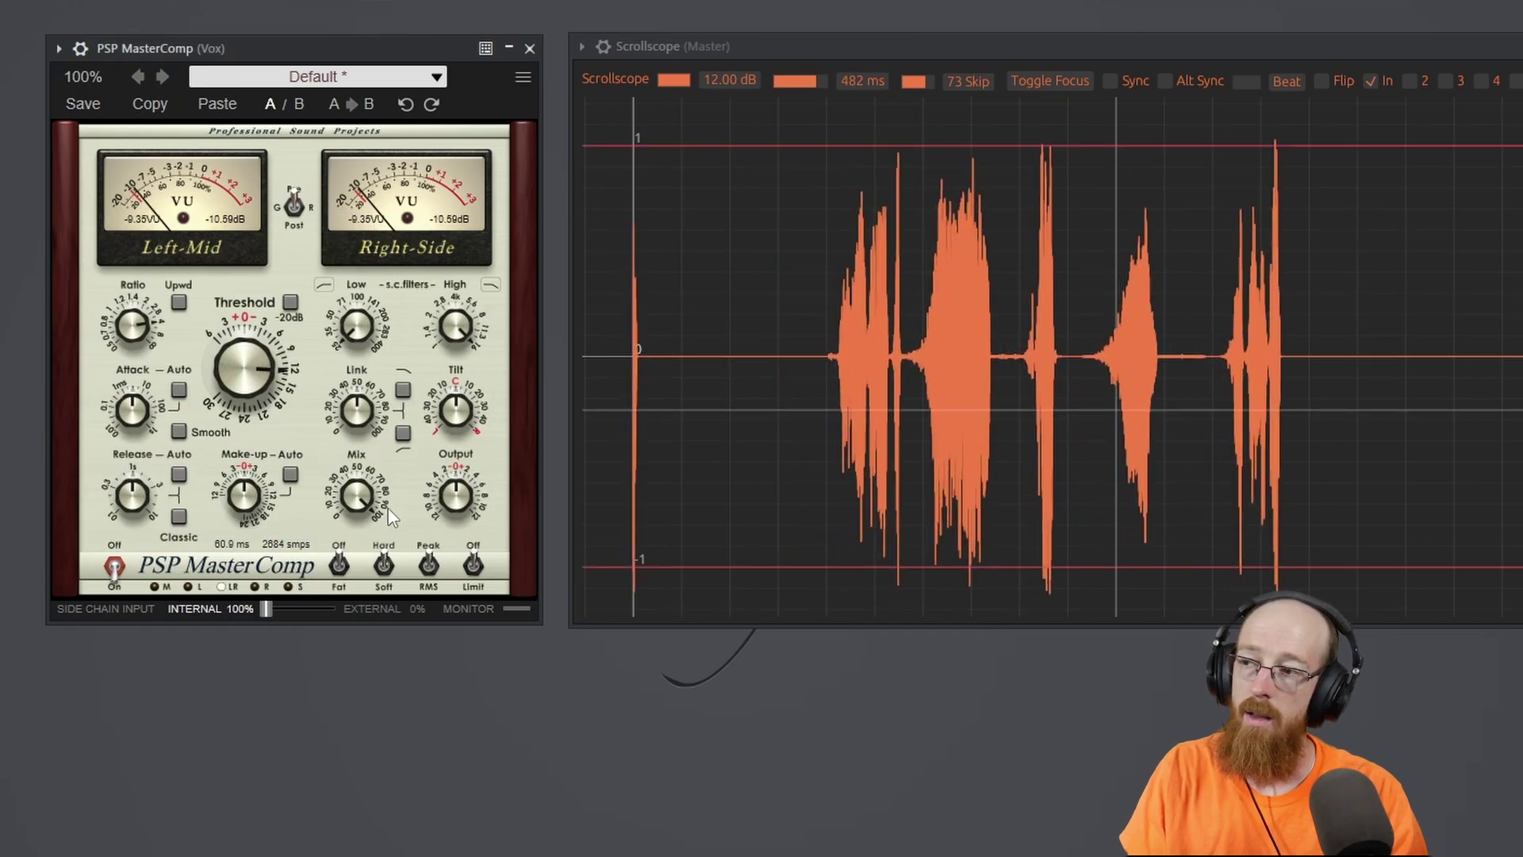
left_click(119, 570)
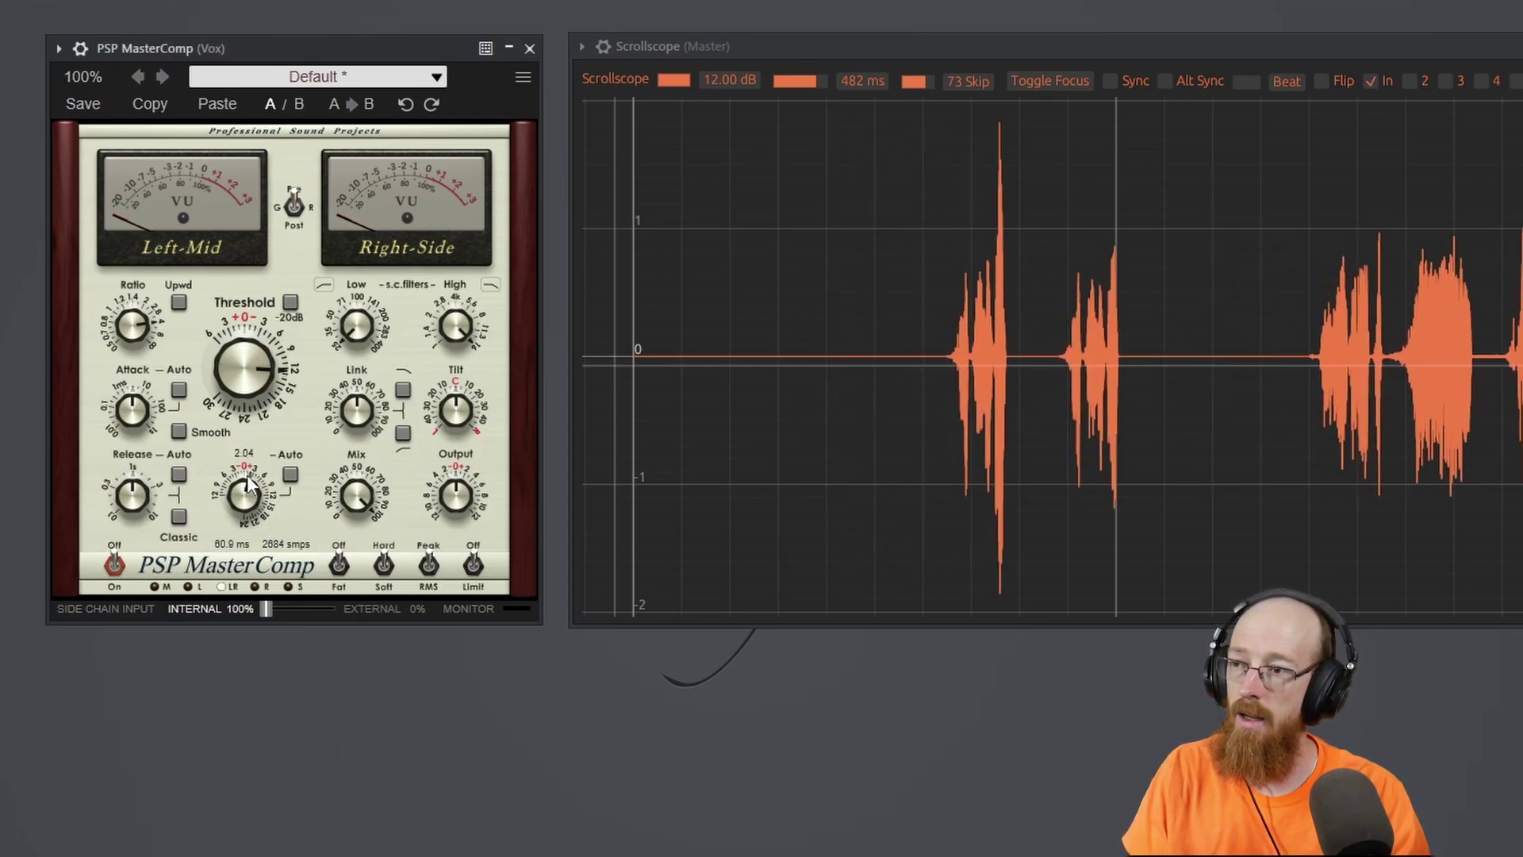
left_click(115, 567)
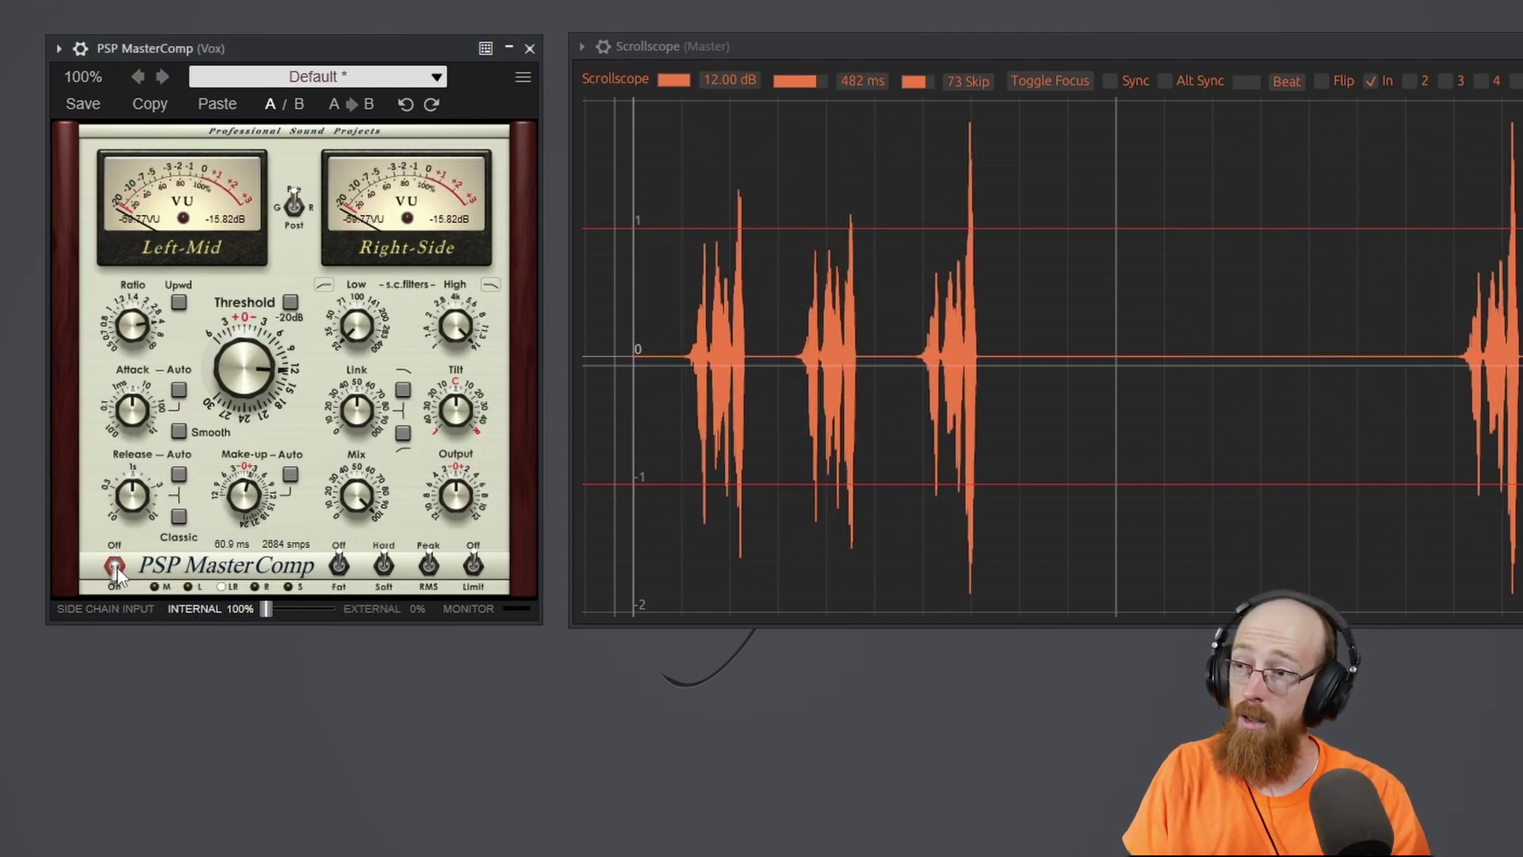
left_click(117, 568)
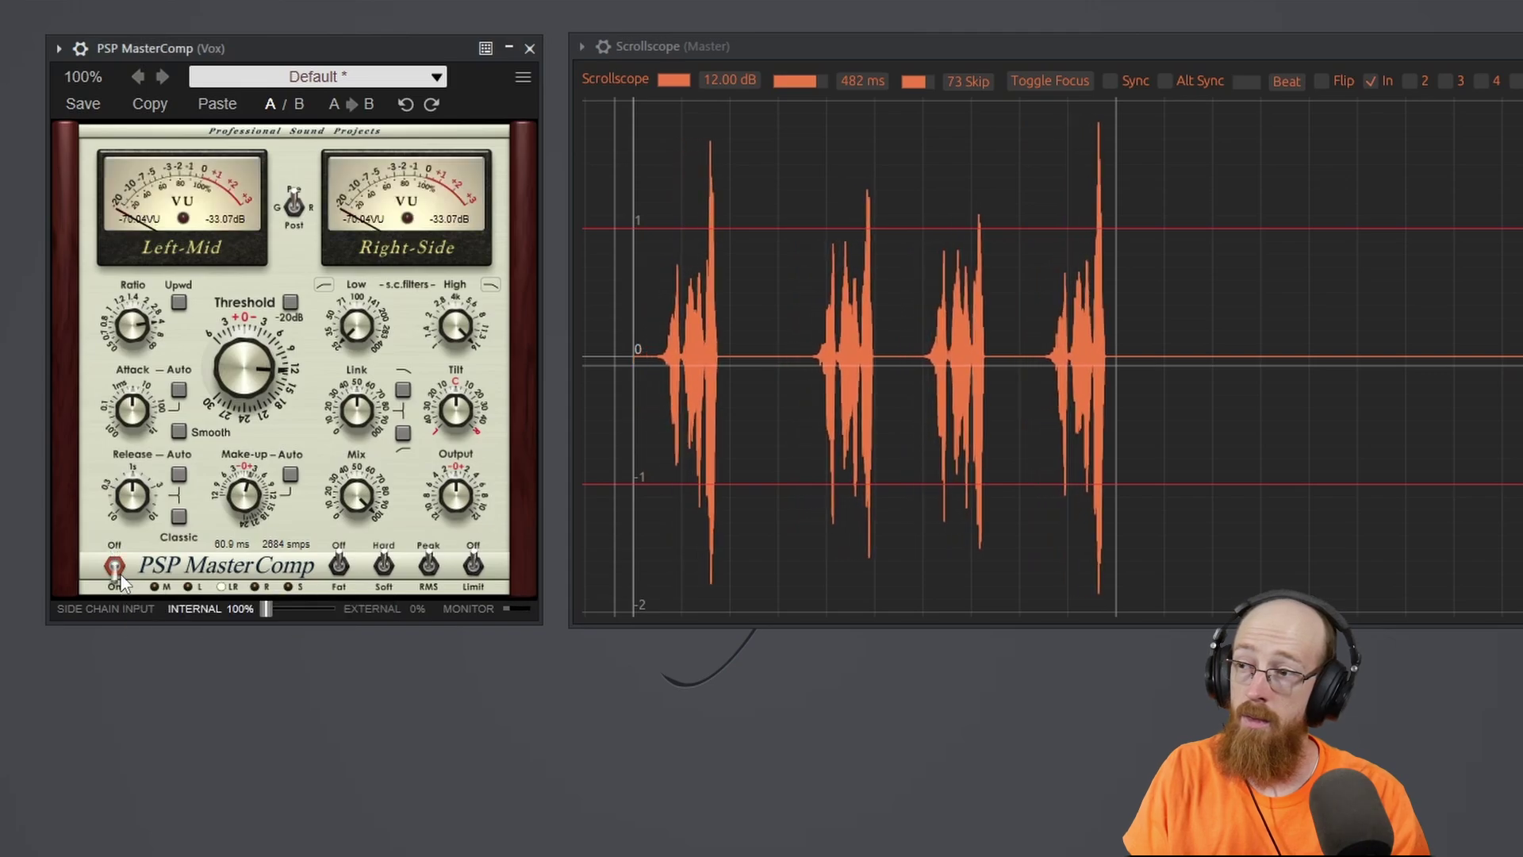
left_click(115, 566)
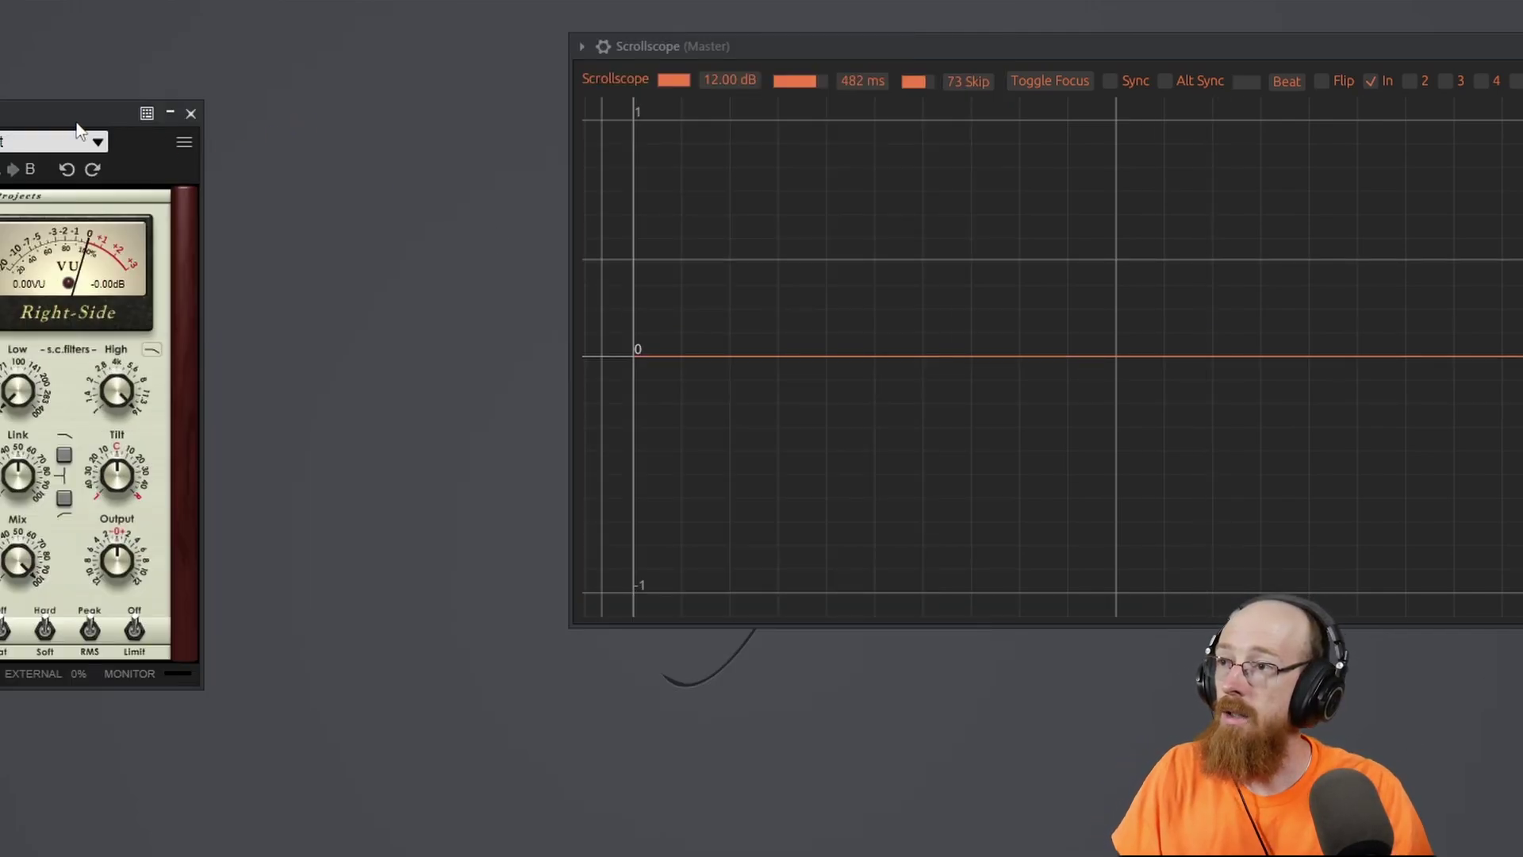
- Move the Upwards compressor's window fully into view beside the Scrollscope
left_click_drag(112, 132, 407, 61)
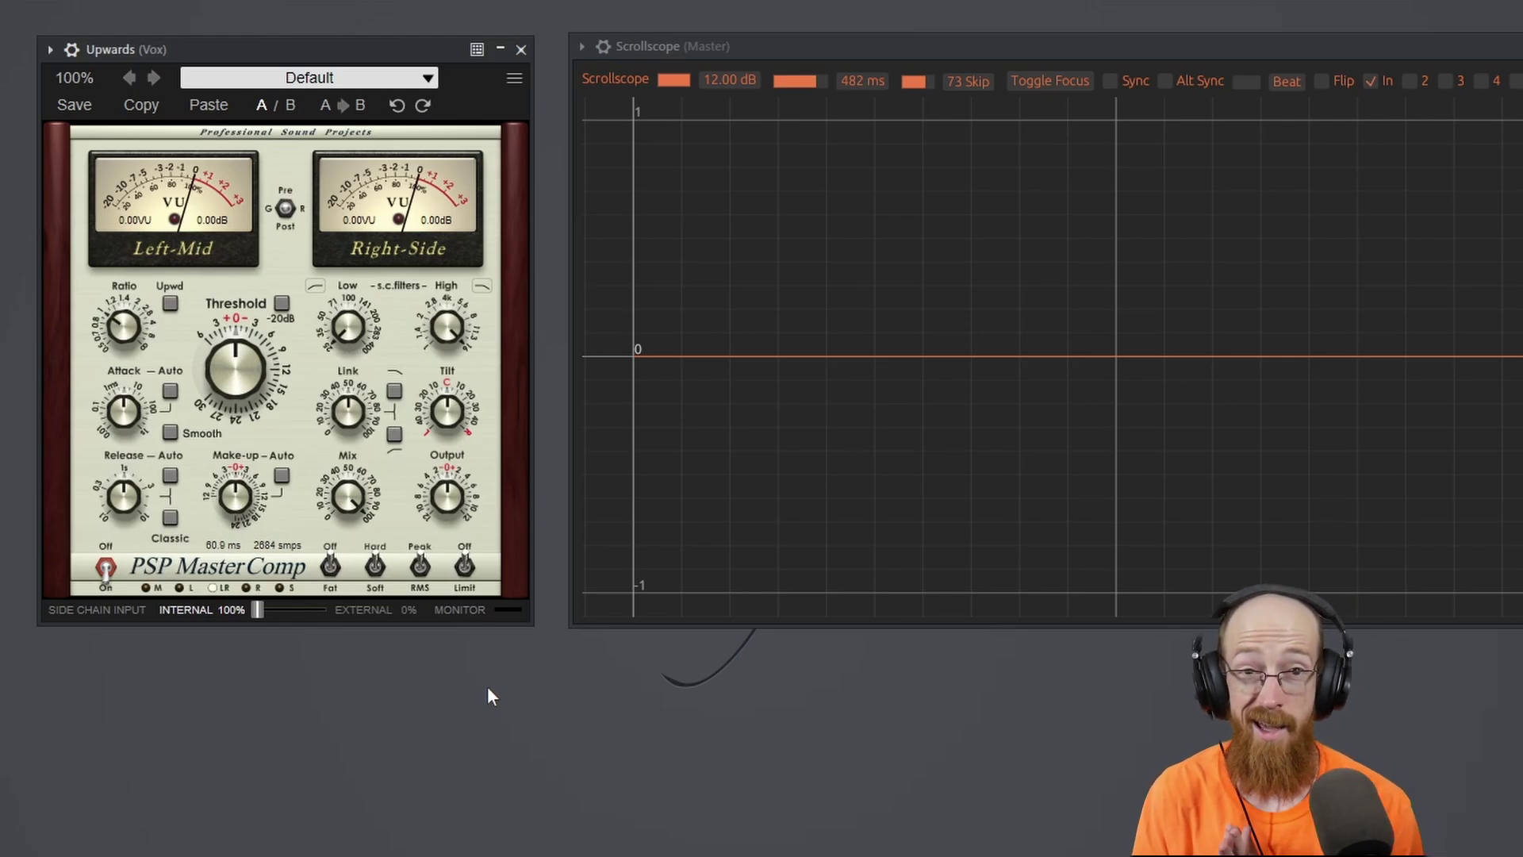
- Enable upward compression on the Upwards compressor, set its ratio to 4:1, and play the vocal
left_click(170, 303)
mouse_move(243, 359)
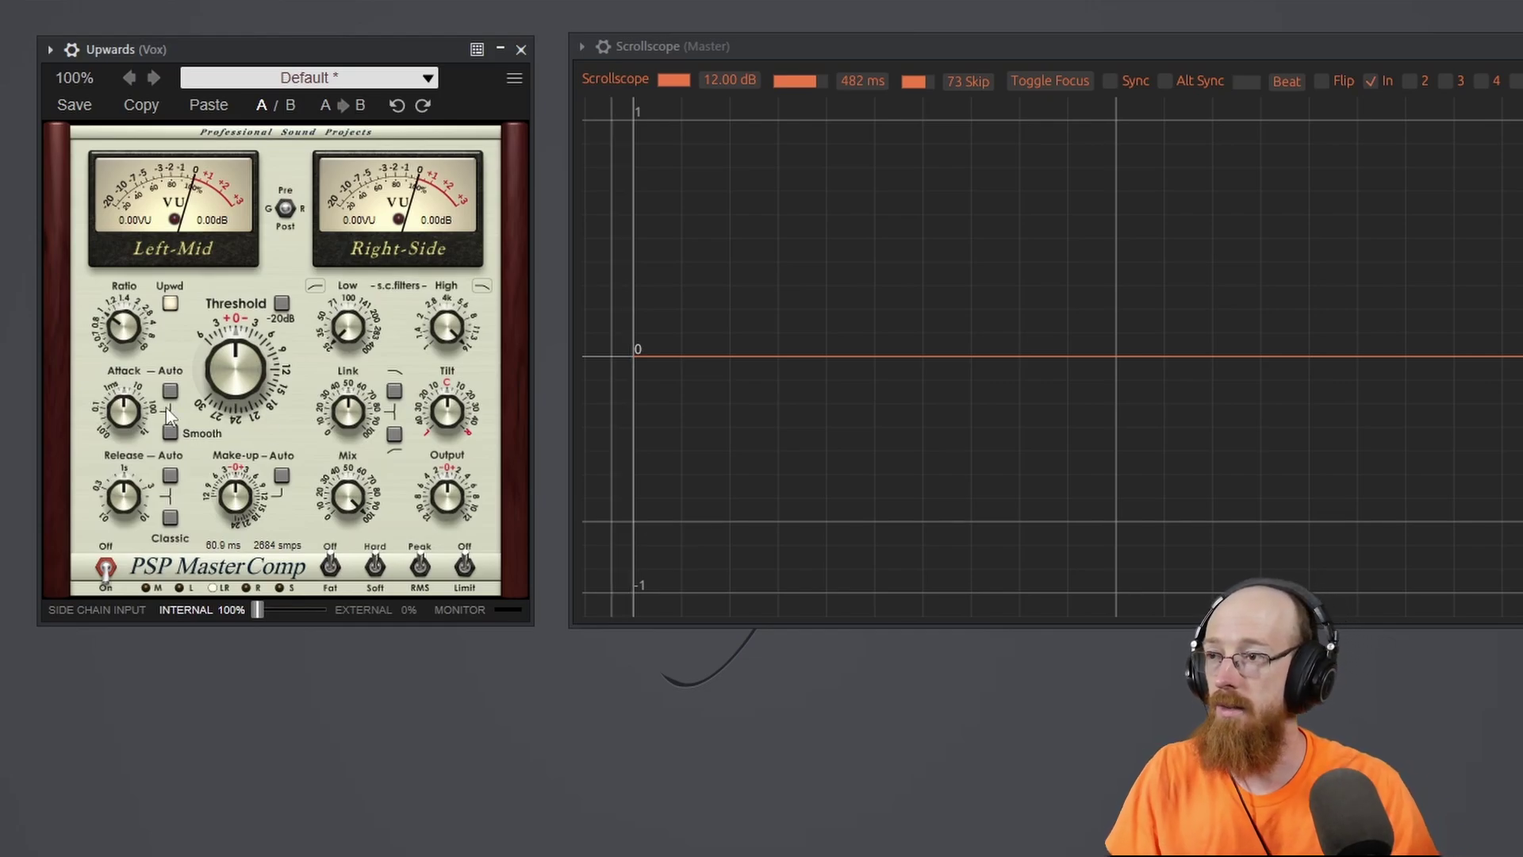
mouse_move(142, 333)
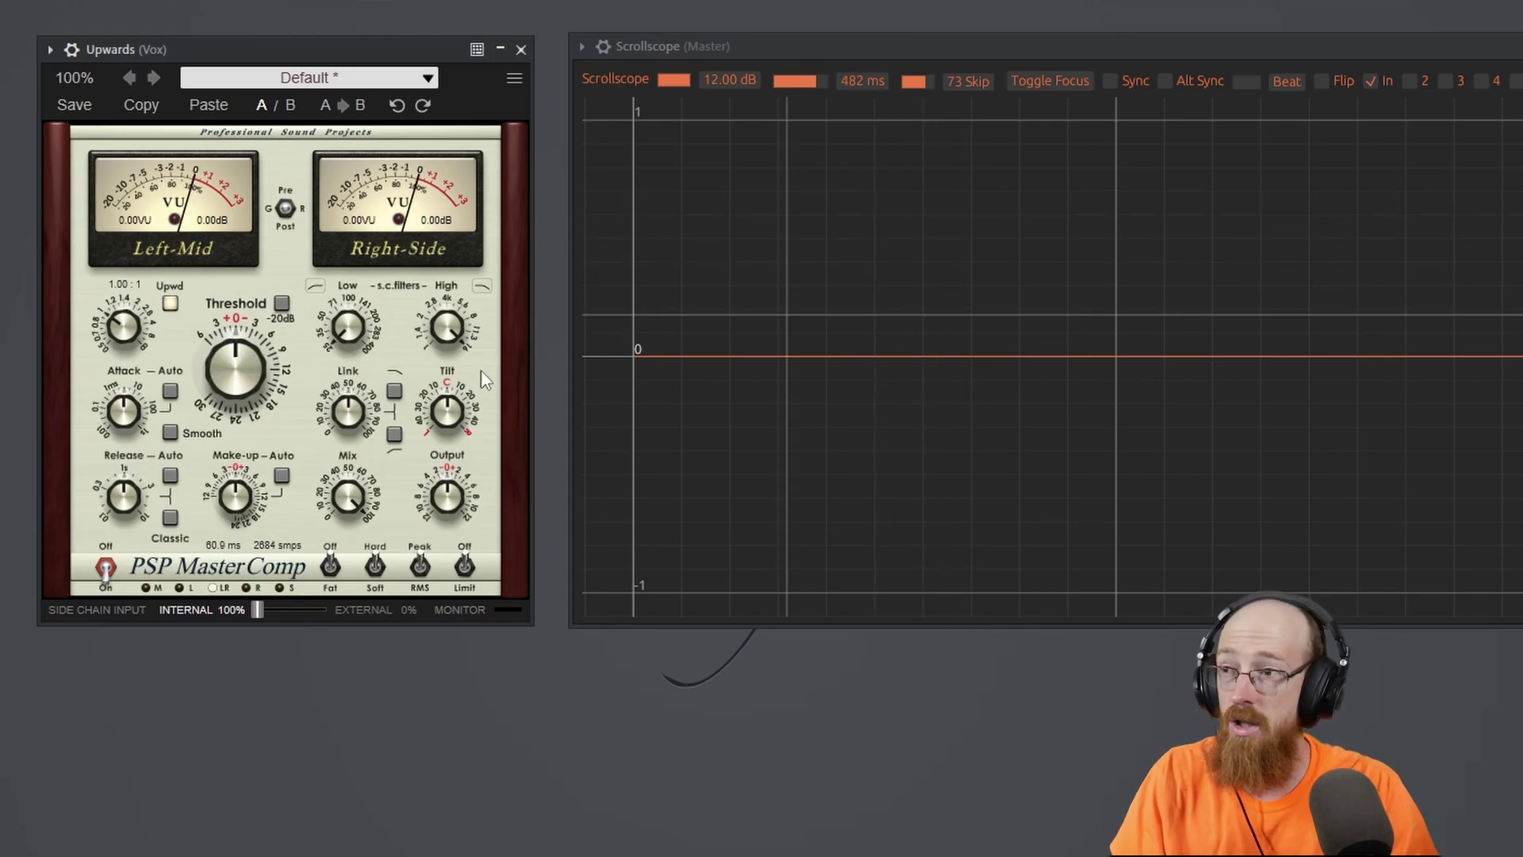
left_click_drag(125, 325, 131, 159)
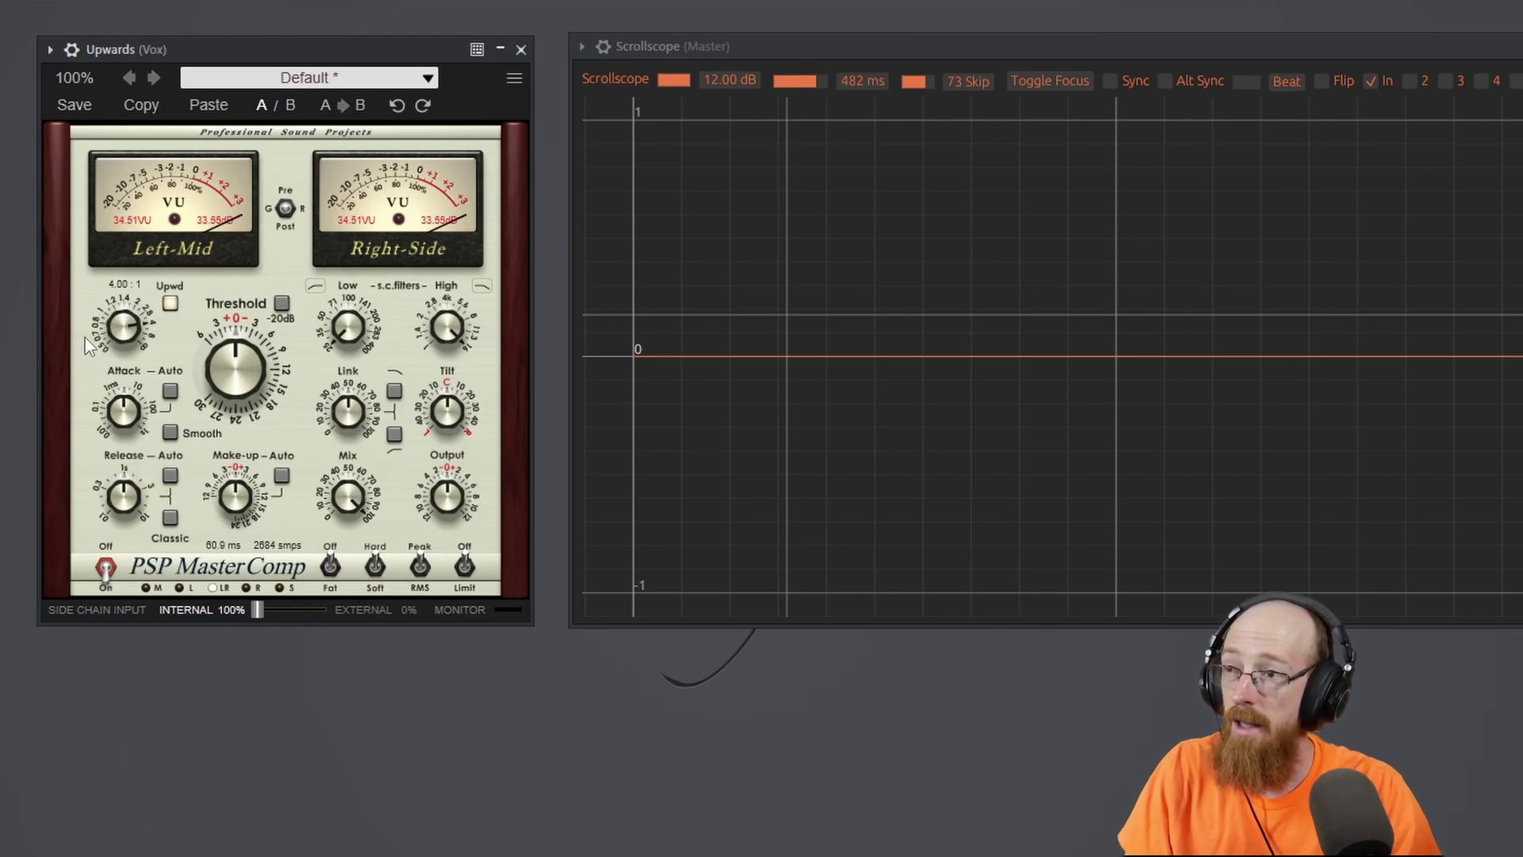
key("space")
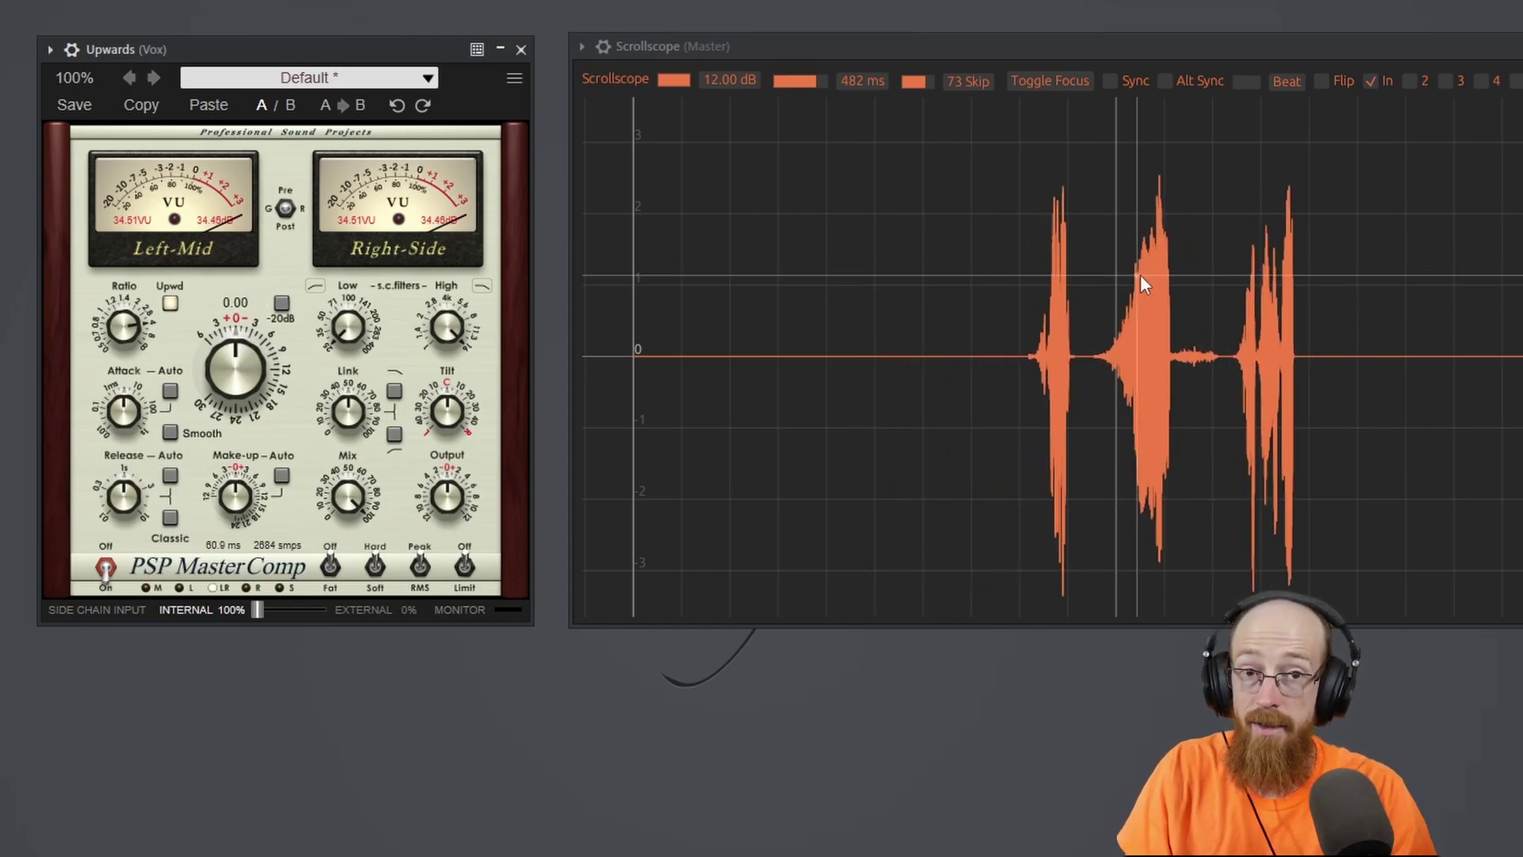
- Try a threshold of -12.60 dB and compare the vocal with the Upwards compressor bypassed and engaged
left_click_drag(230, 397, 248, 301)
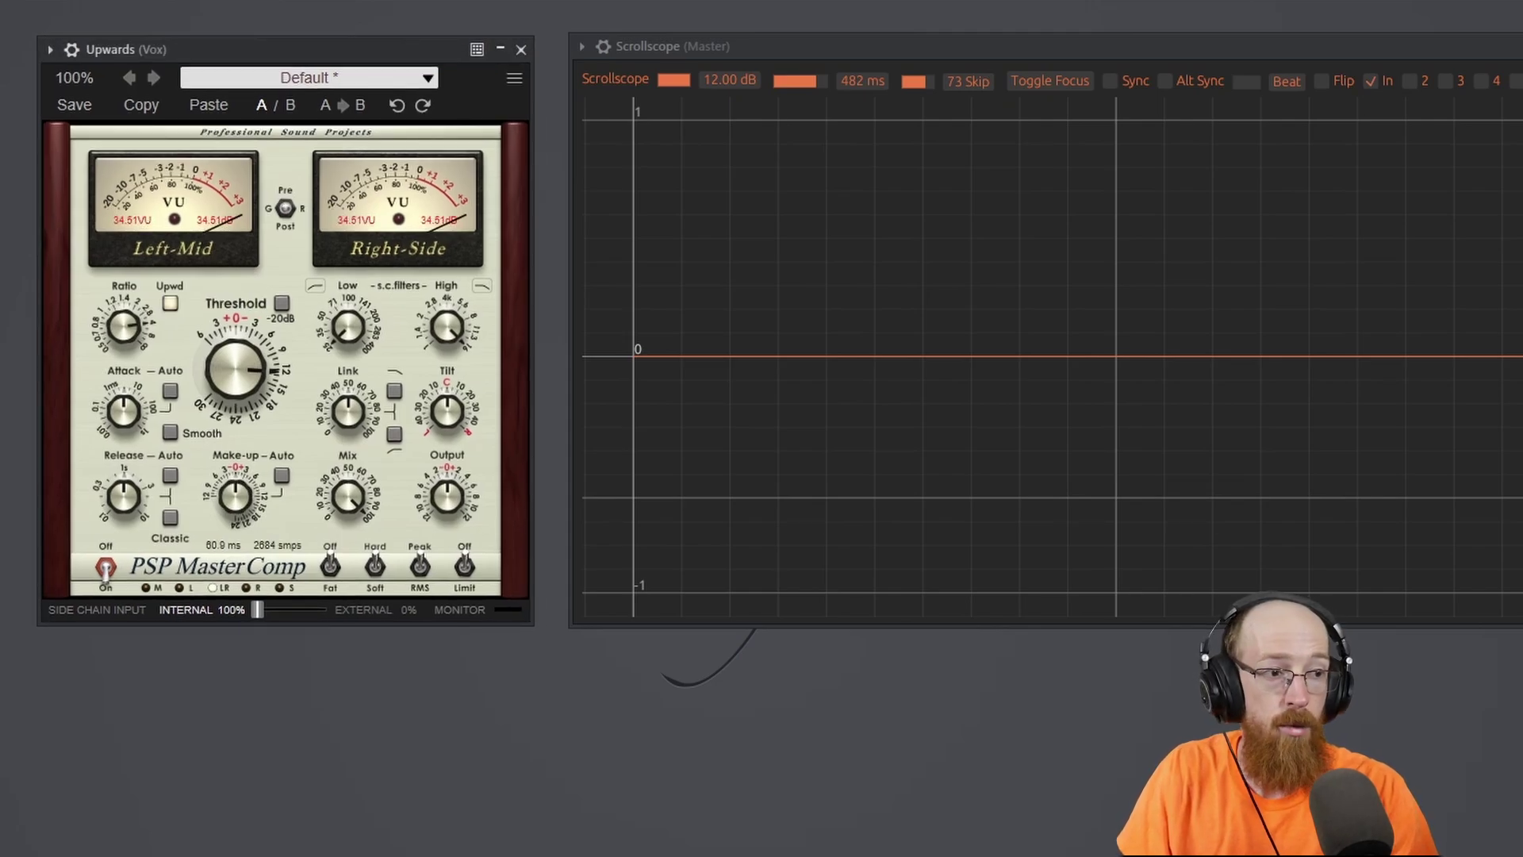
mouse_move(125, 338)
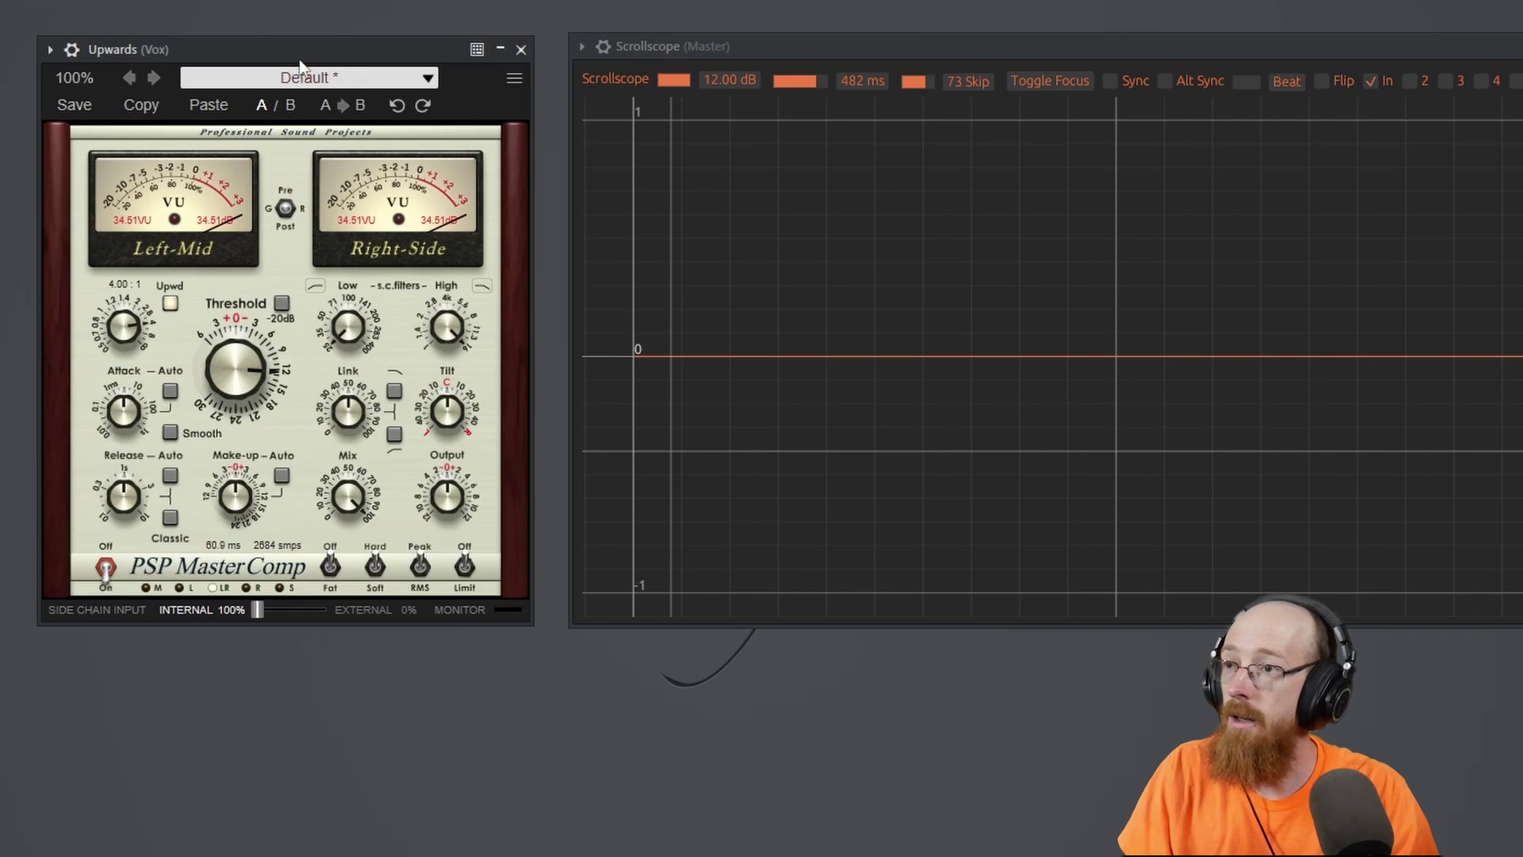
mouse_move(253, 369)
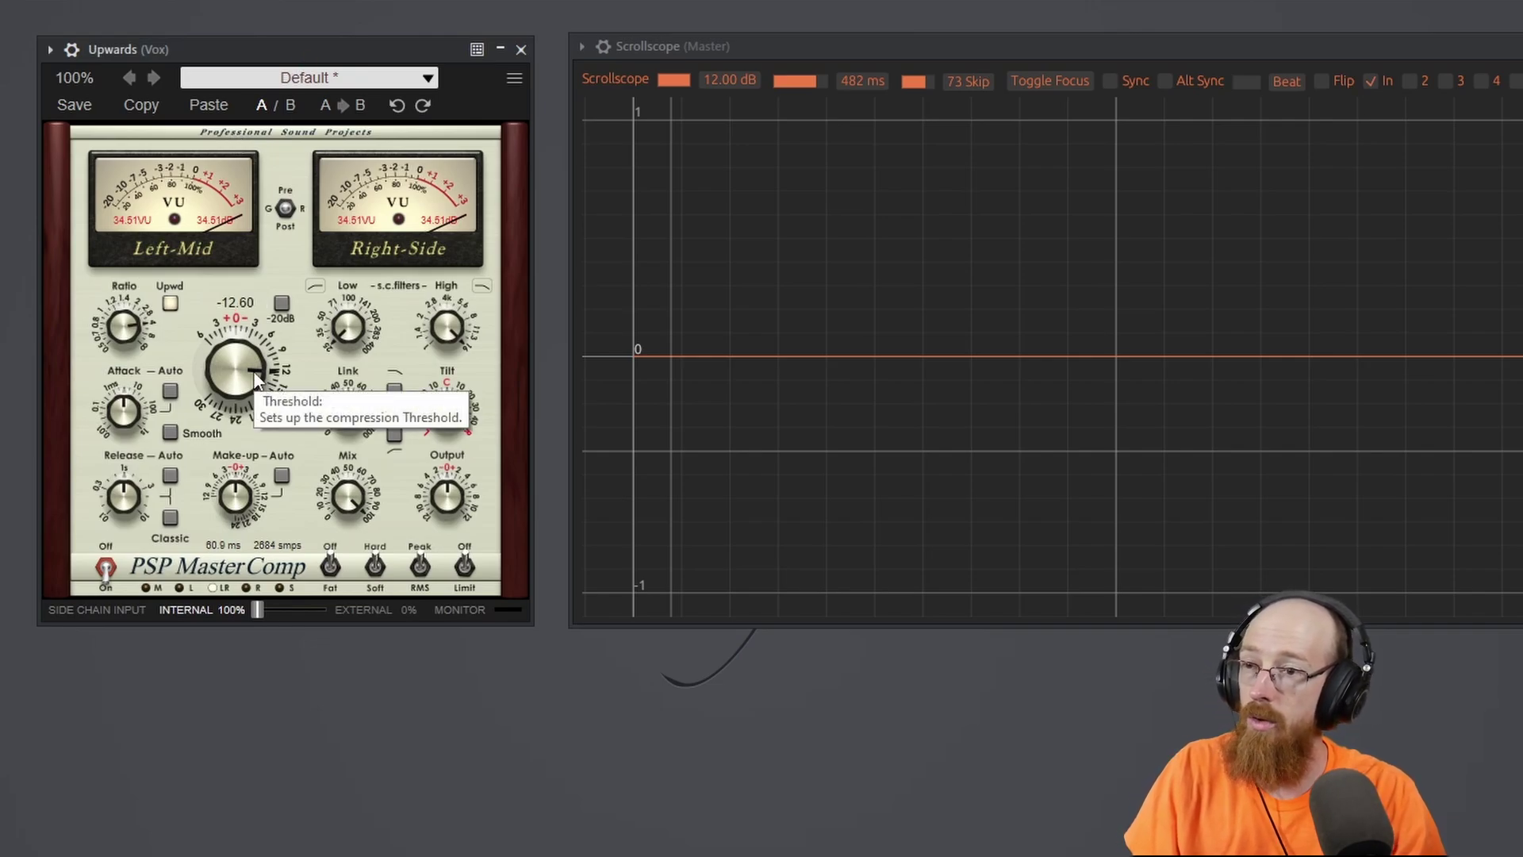
key("space")
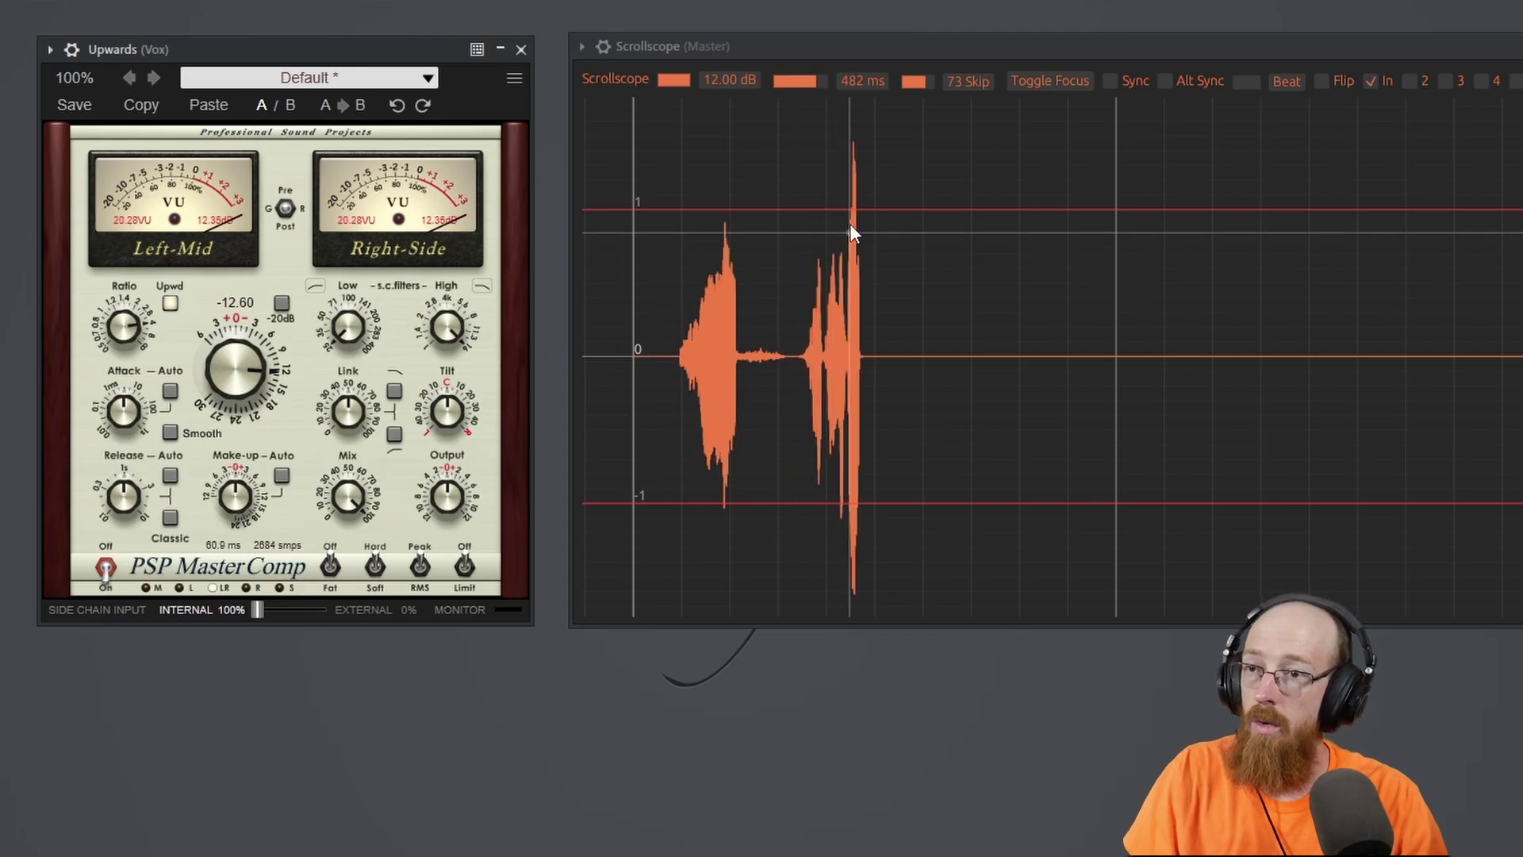
left_click(106, 573)
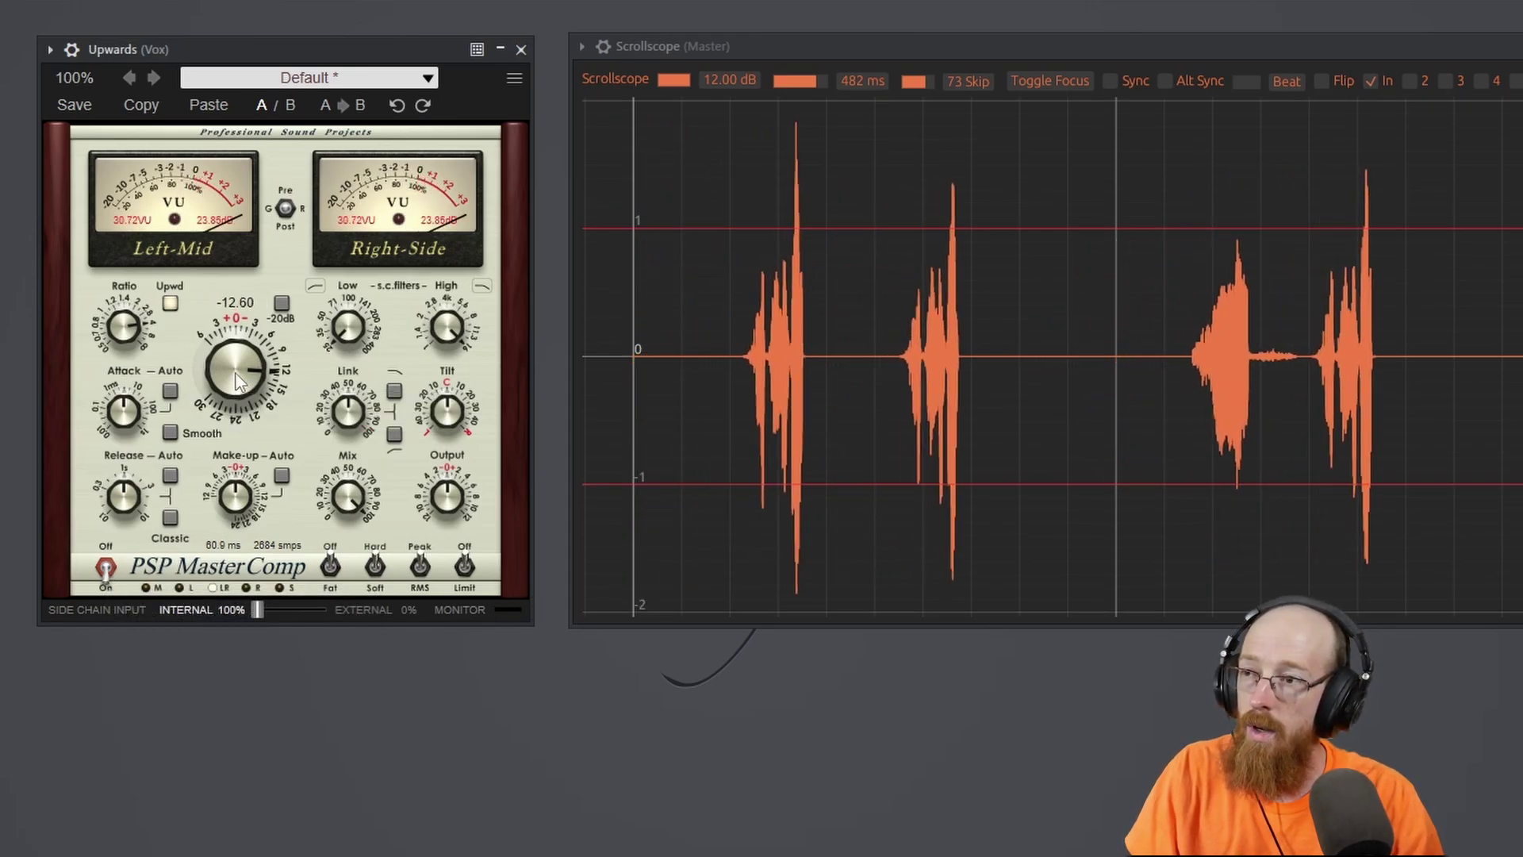
- Try thresholds of -6.36 and -8.04 dB, settle on -8.76 dB, and compare the vocal against the bypassed signal
left_click_drag(235, 384, 235, 428)
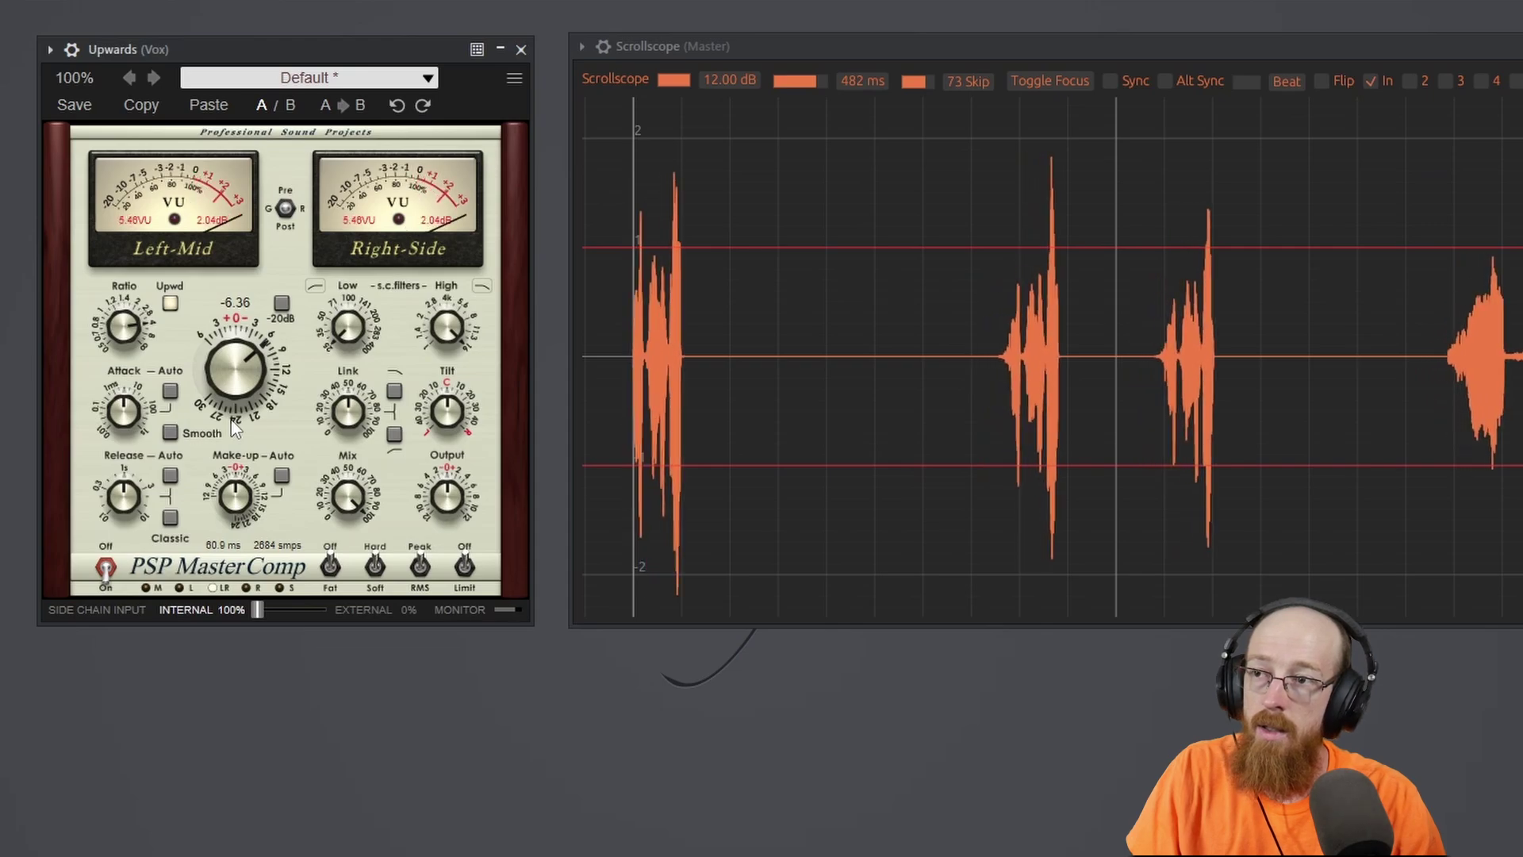
mouse_move(340, 416)
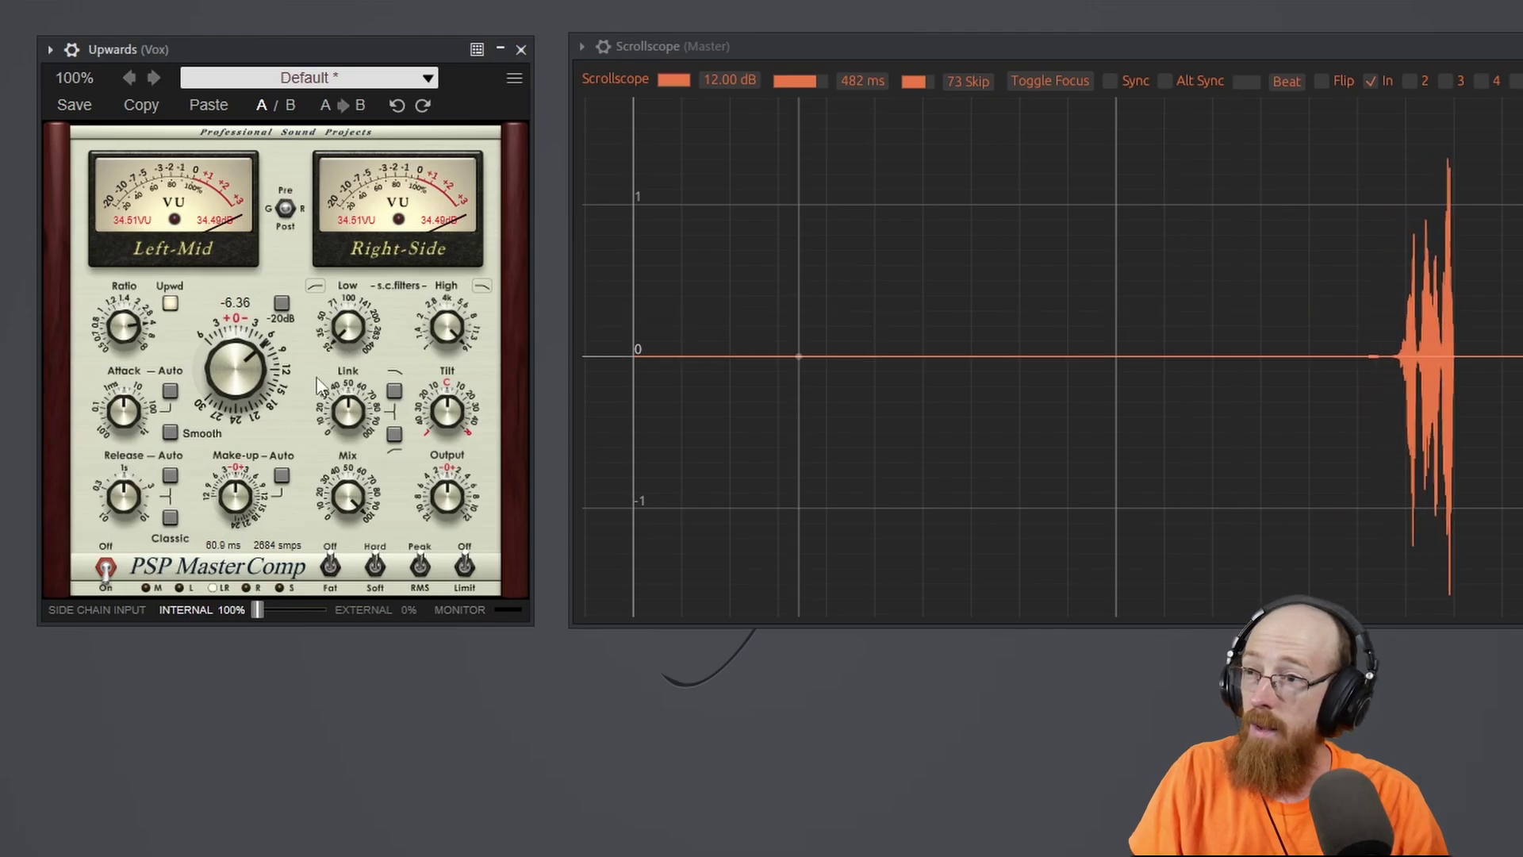
left_click_drag(251, 370, 238, 368)
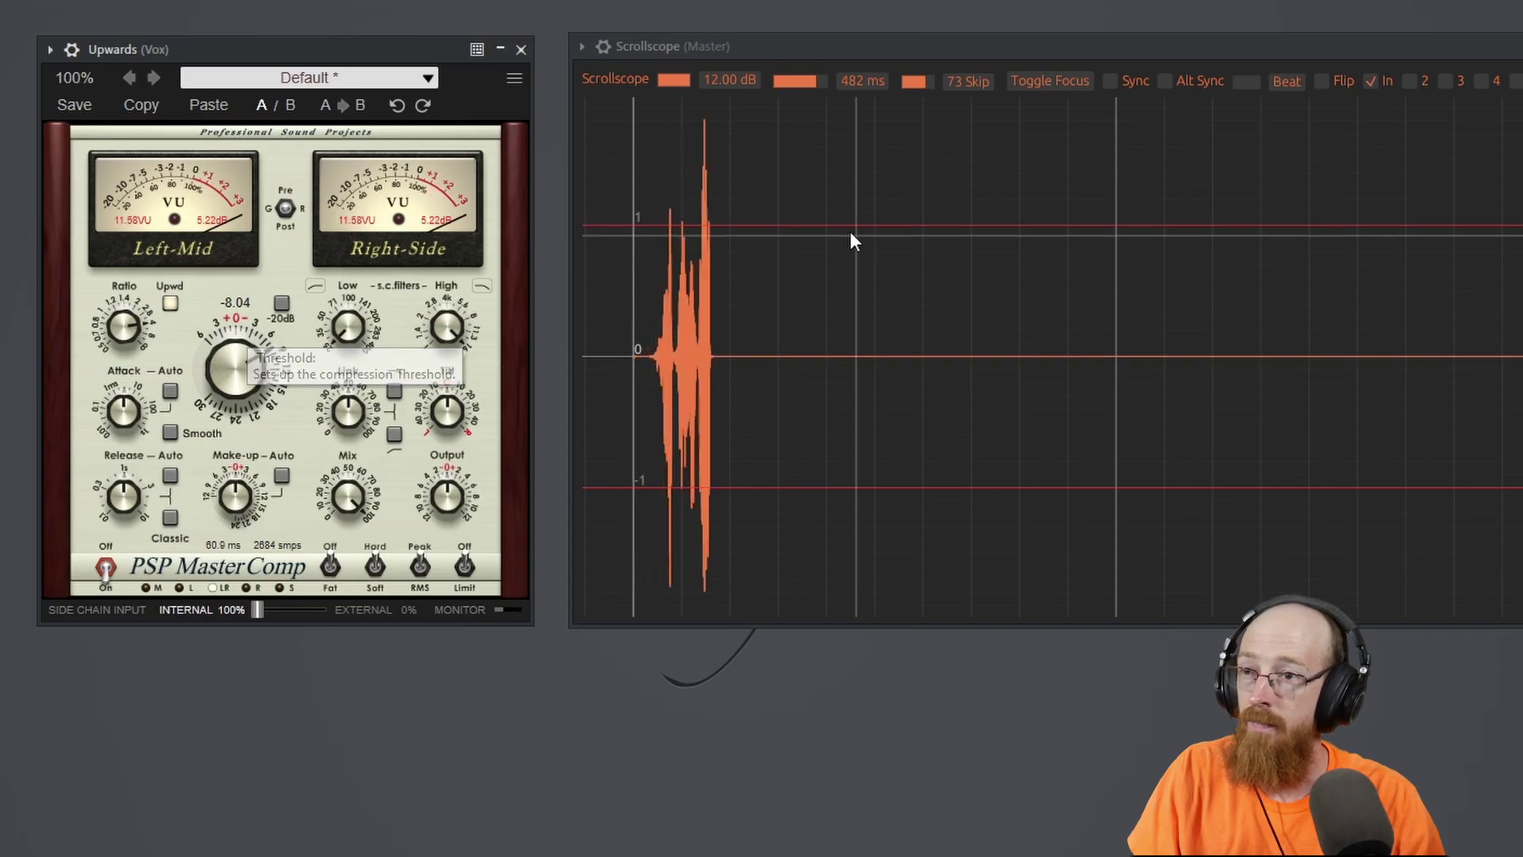
left_click_drag(235, 368, 236, 370)
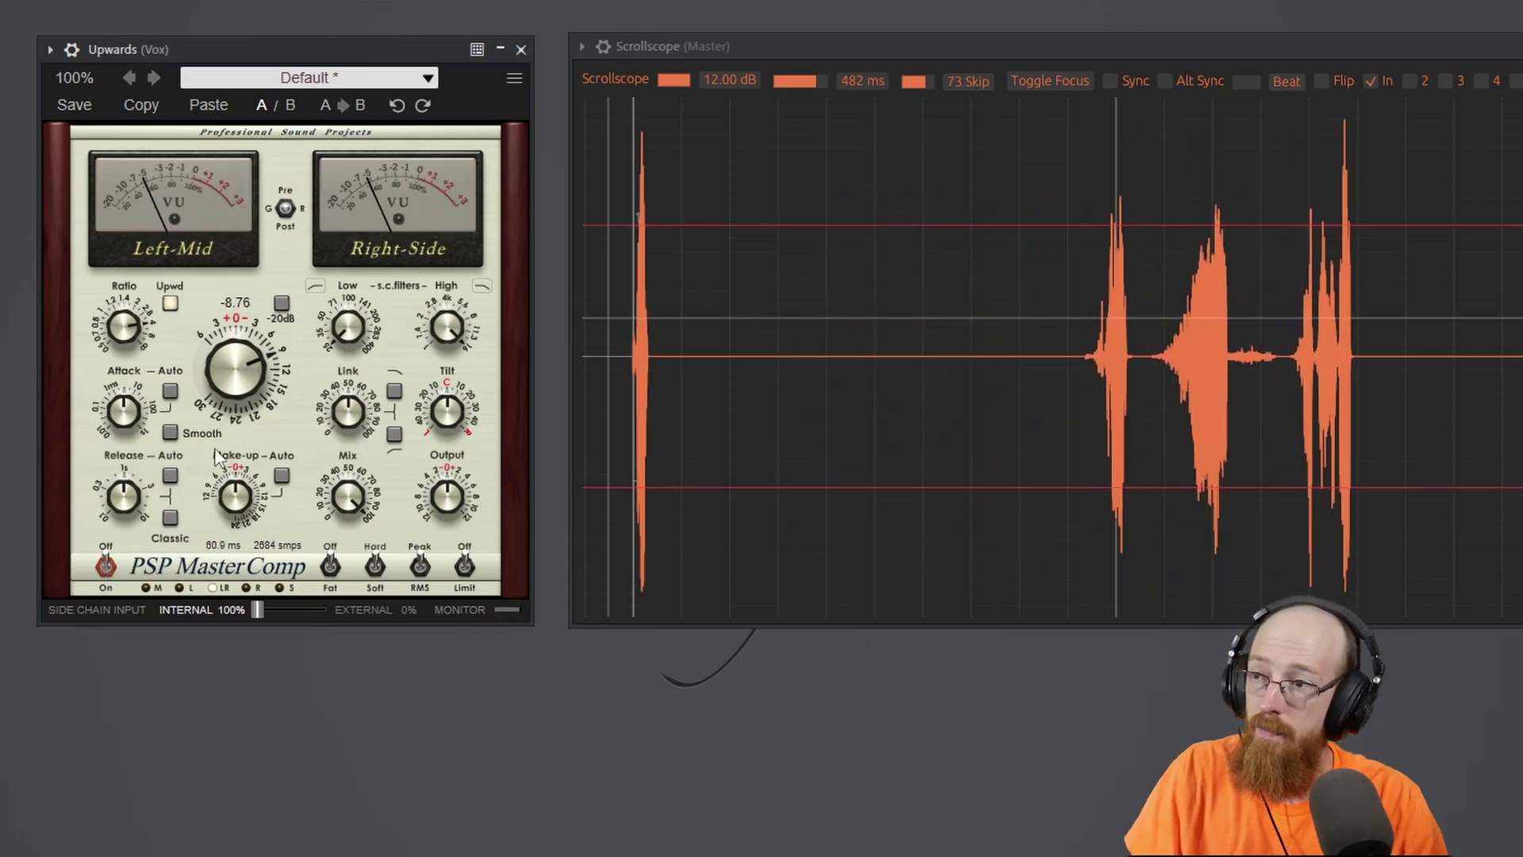
left_click(107, 568)
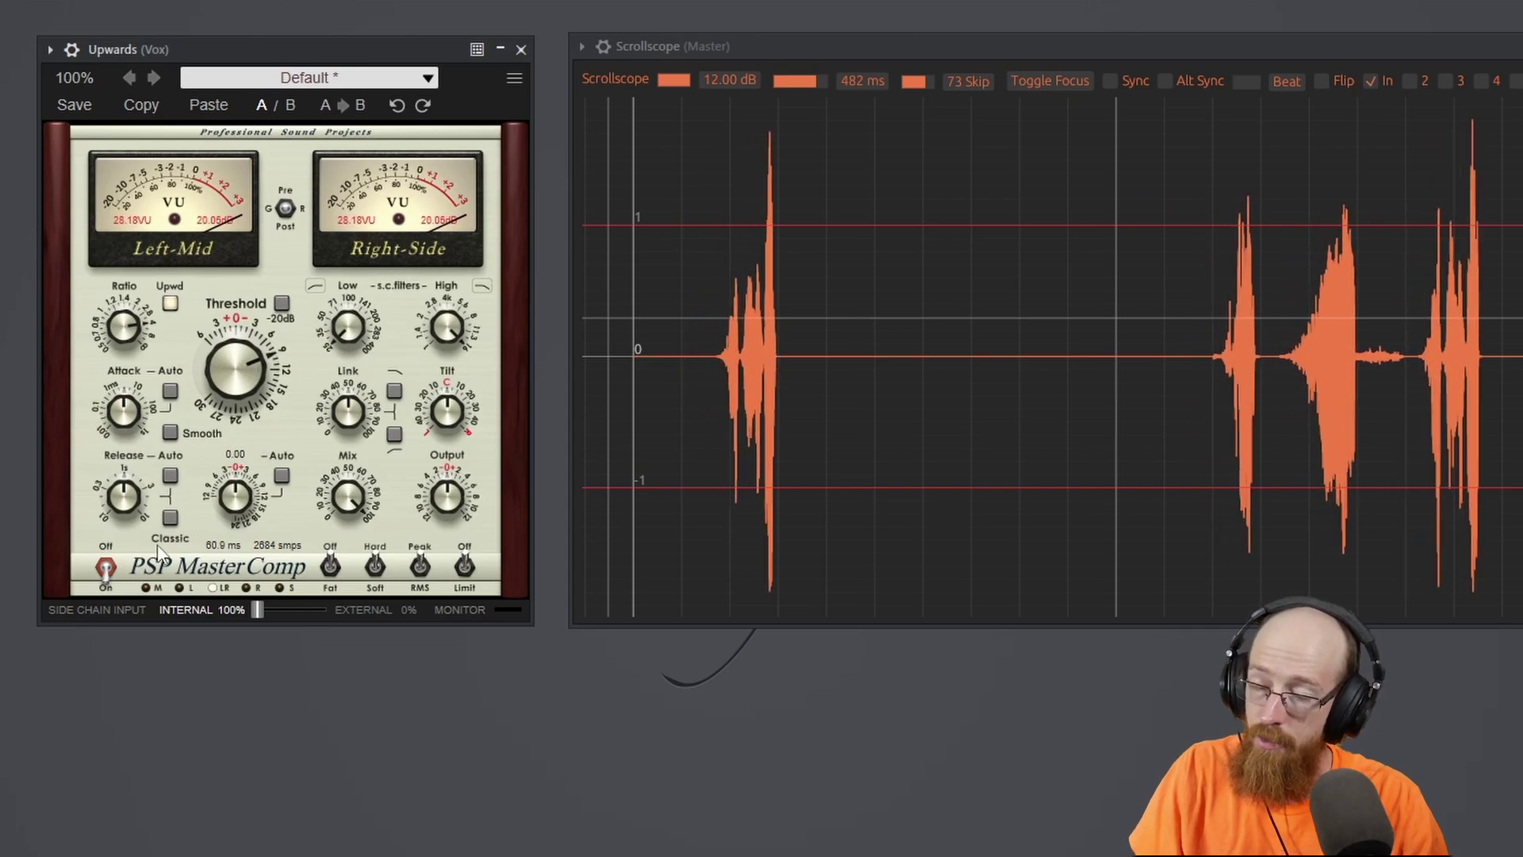
- Lower the make-up gain to -1.80 dB, toggling bypass to match the level of the compressed and unprocessed vocal
left_click_drag(243, 494, 229, 521)
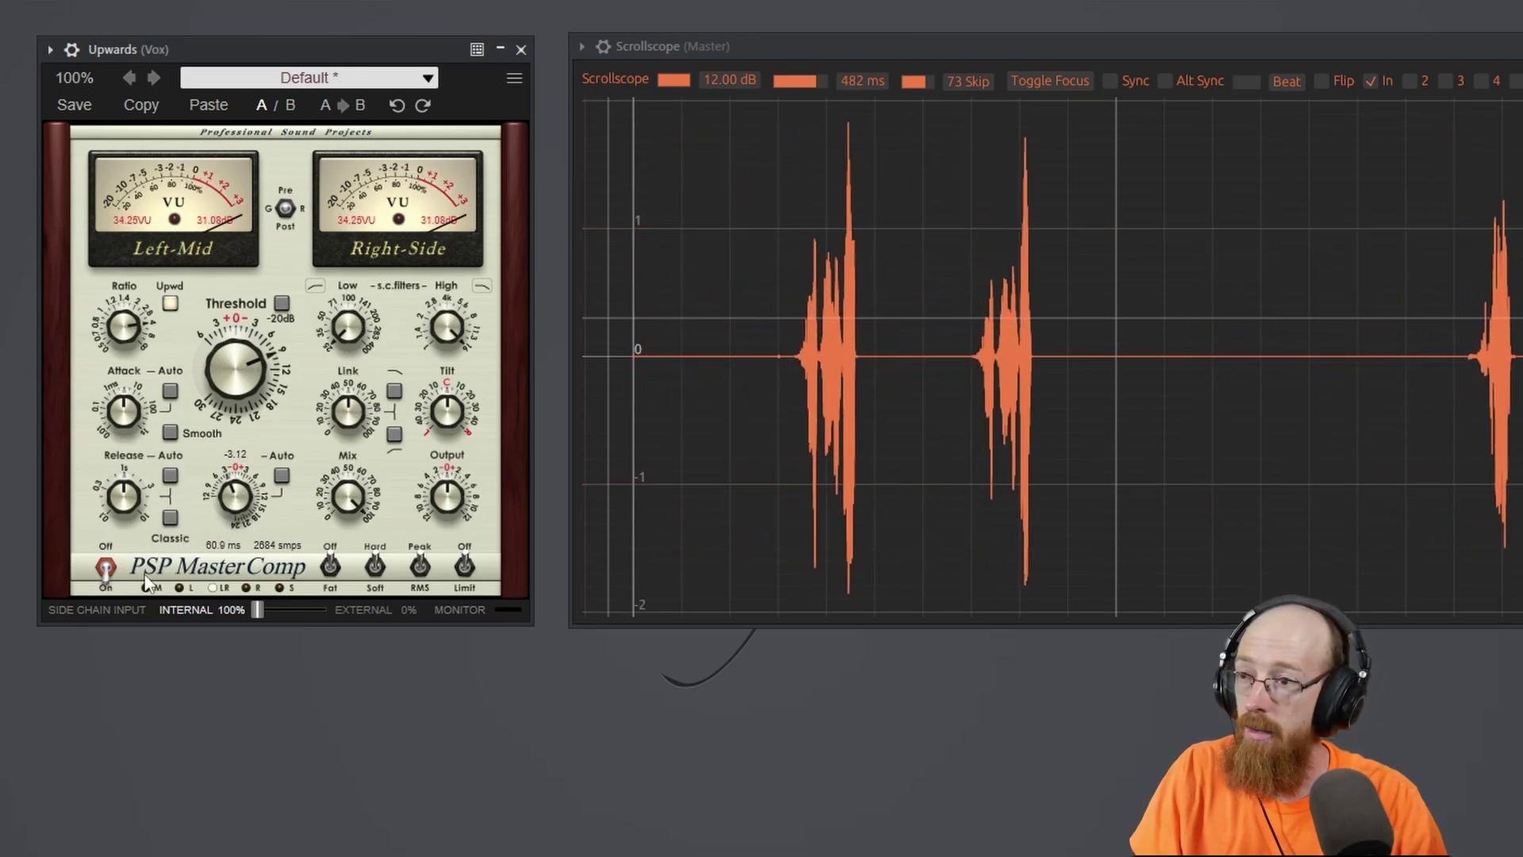
left_click(104, 569)
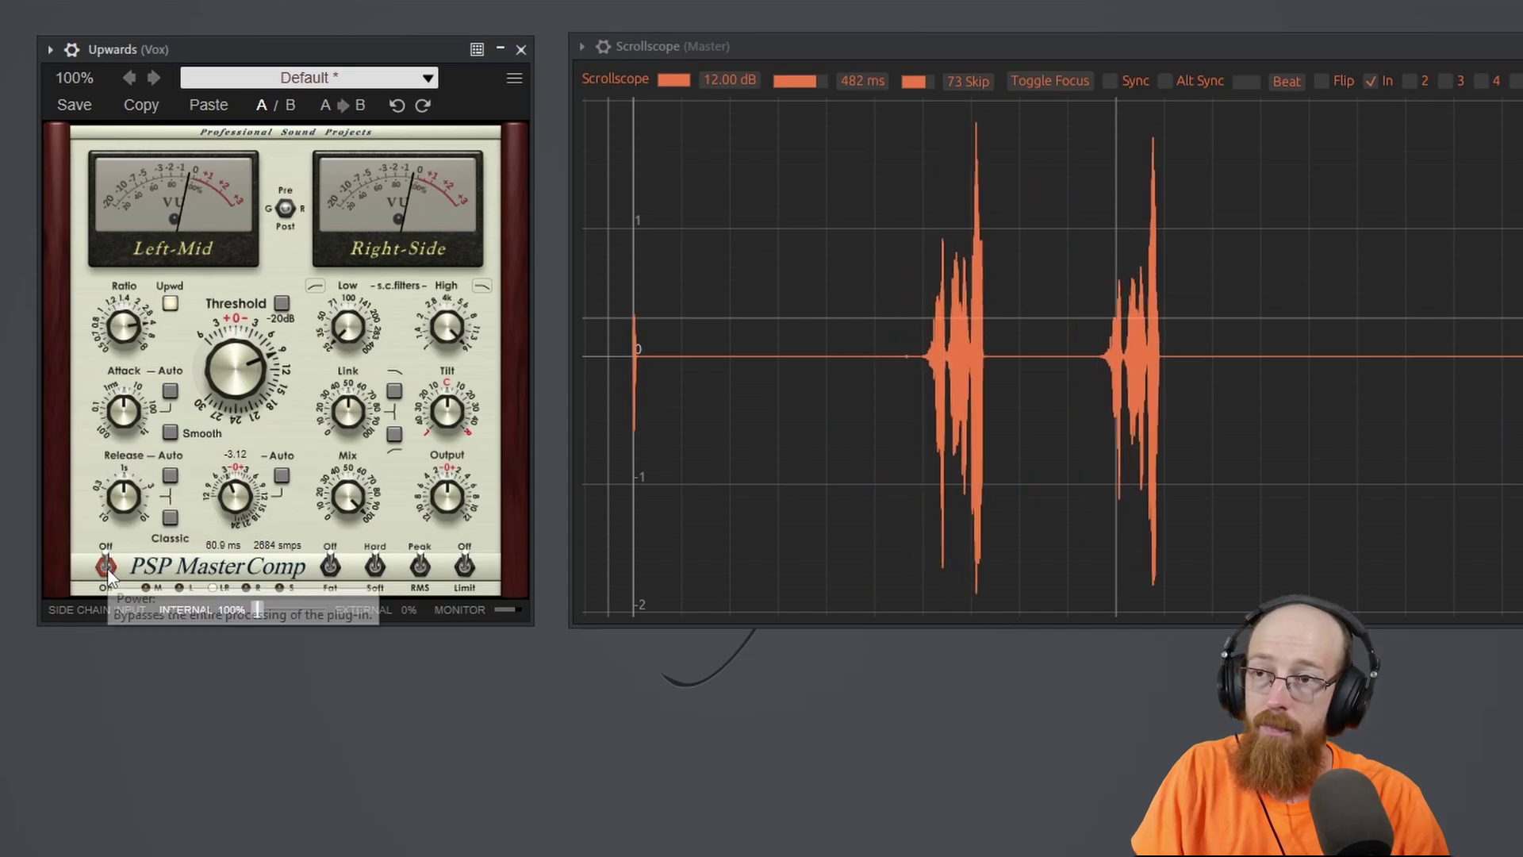
left_click(107, 569)
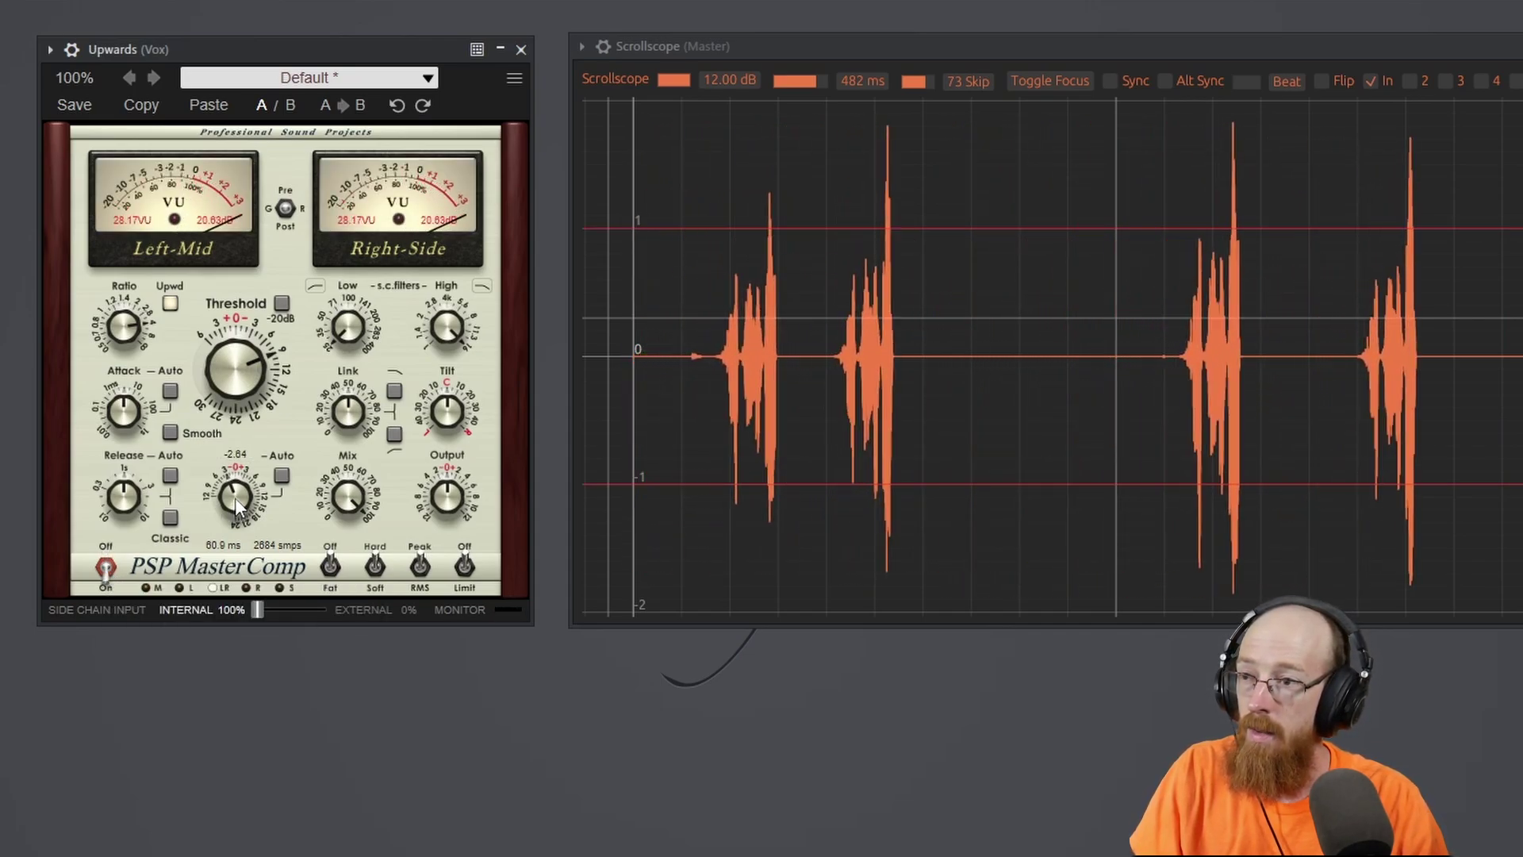
left_click_drag(235, 497, 234, 497)
left_click(106, 571)
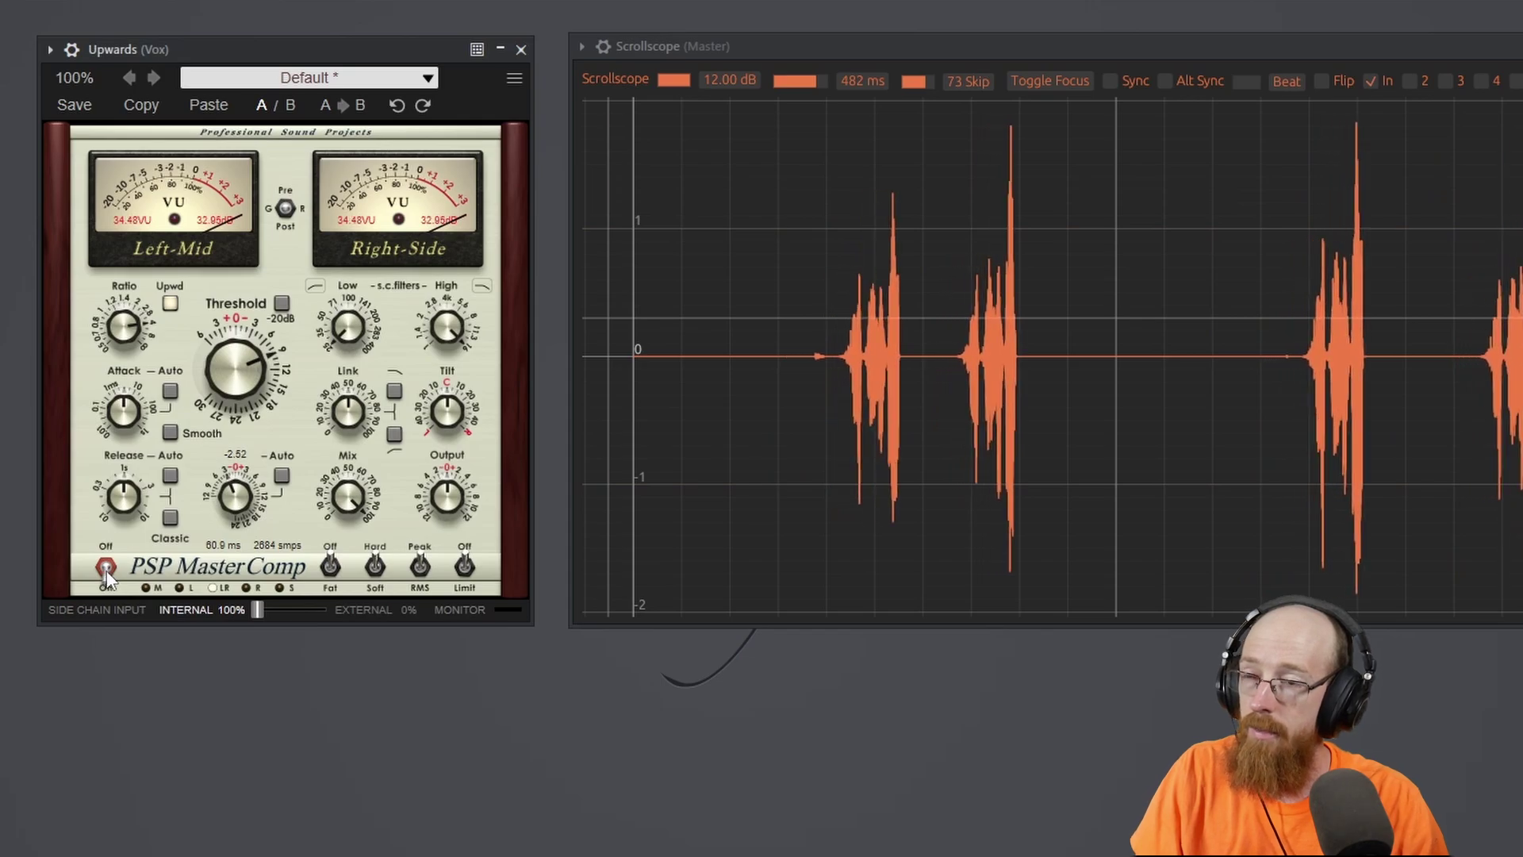
left_click(106, 569)
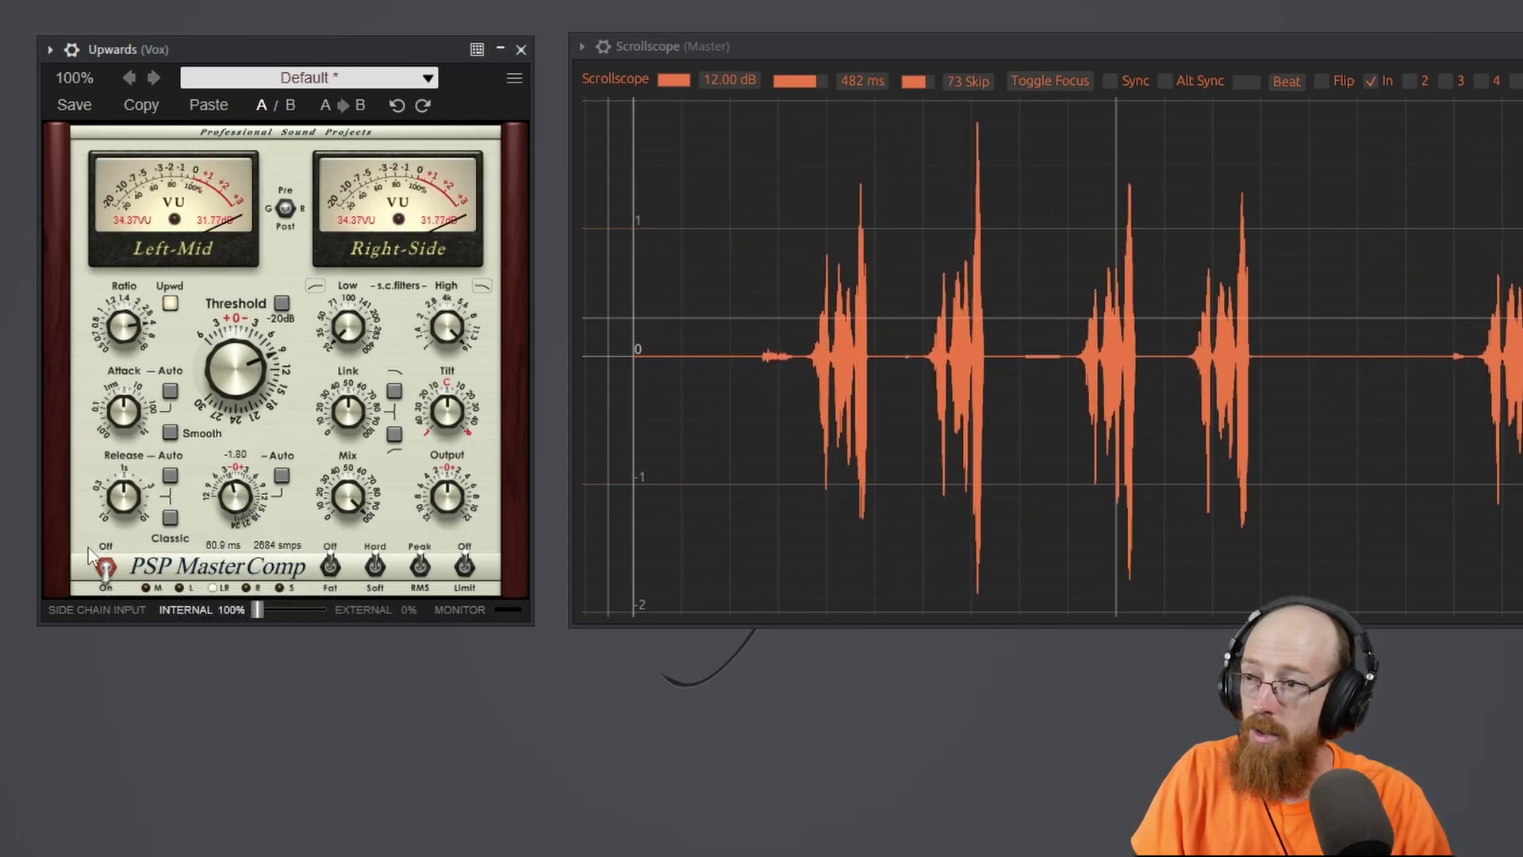
left_click(107, 569)
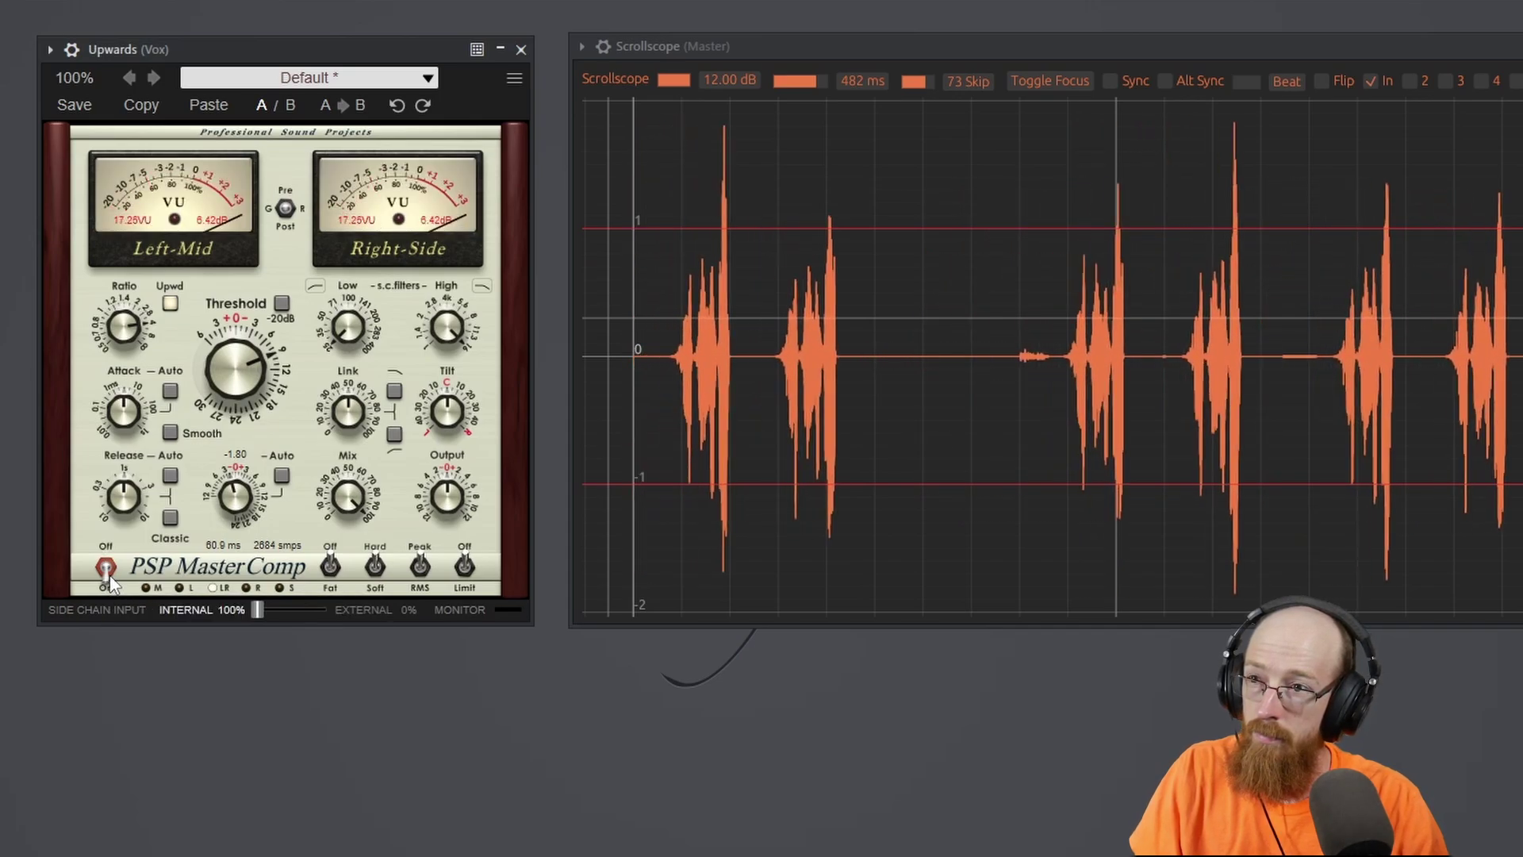
left_click(108, 580)
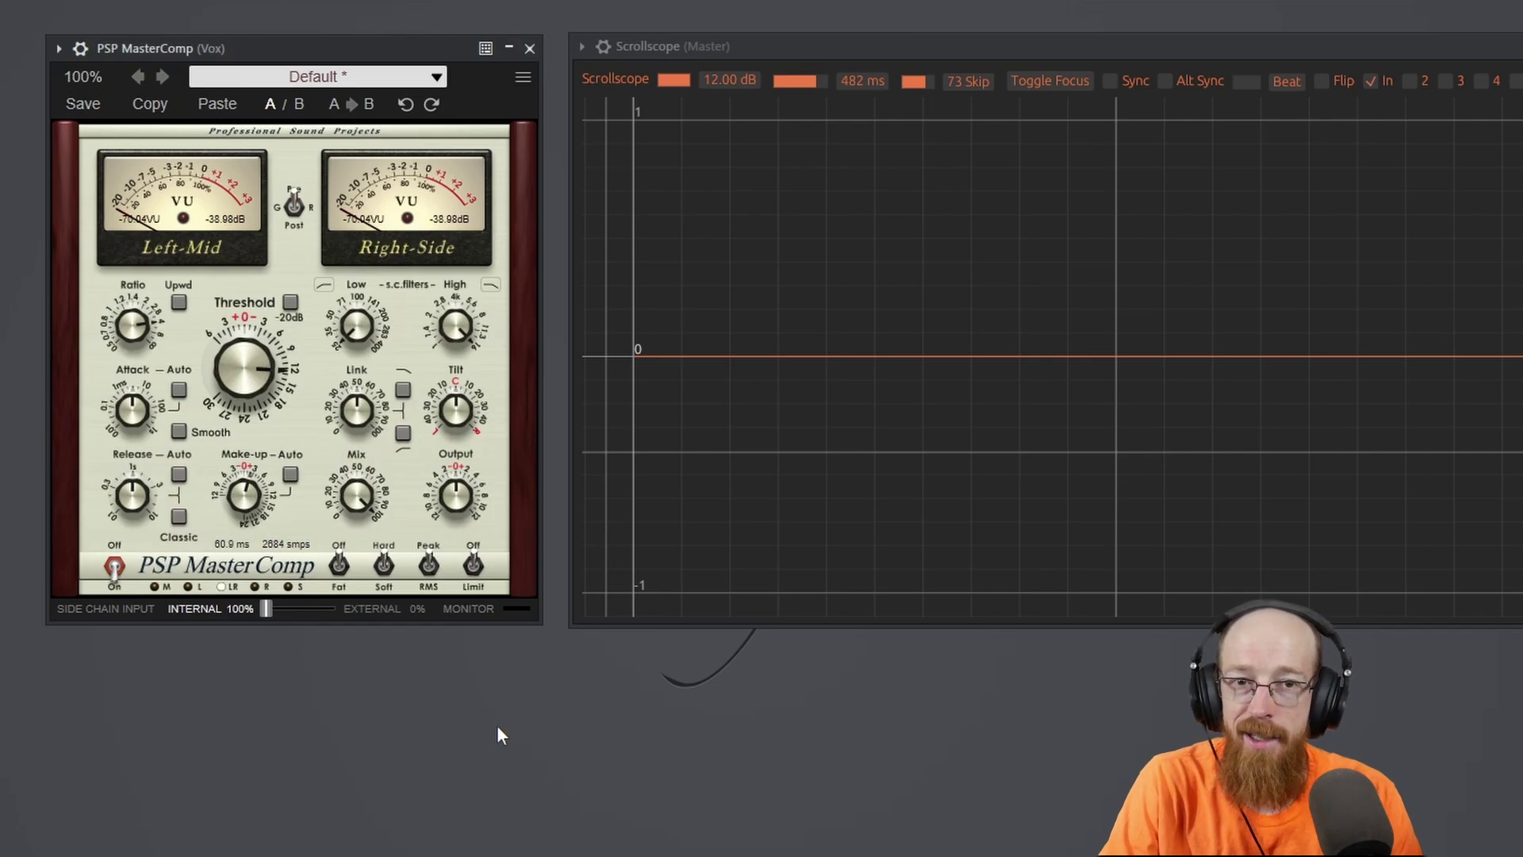
- Copy the Upwards compressor's settings into slot B of PSP MasterComp, return to slot A, and close the Upwards window
left_click(287, 101)
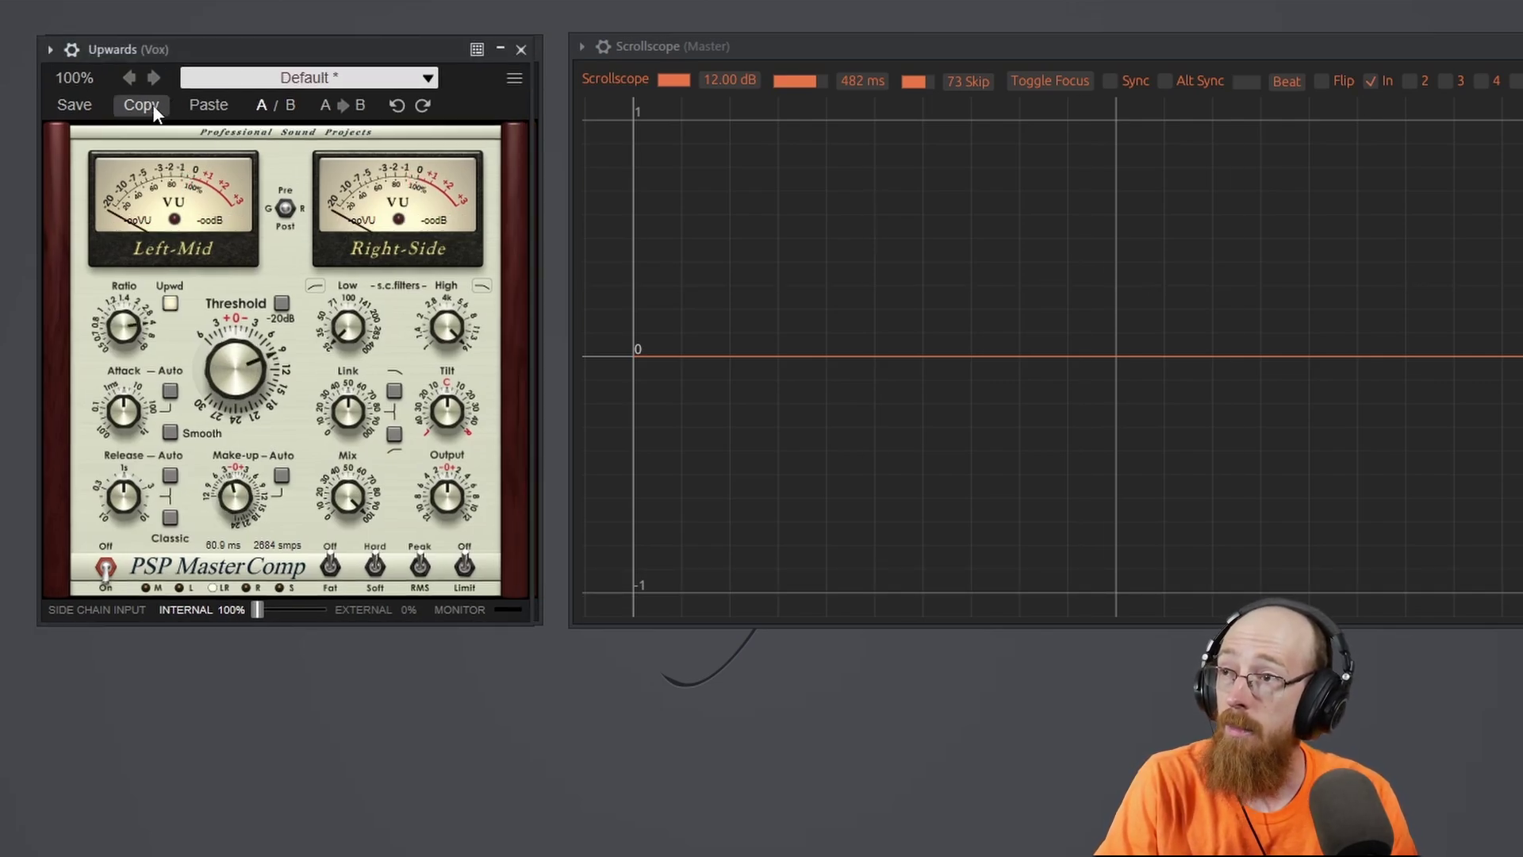
left_click_drag(244, 39, 774, 66)
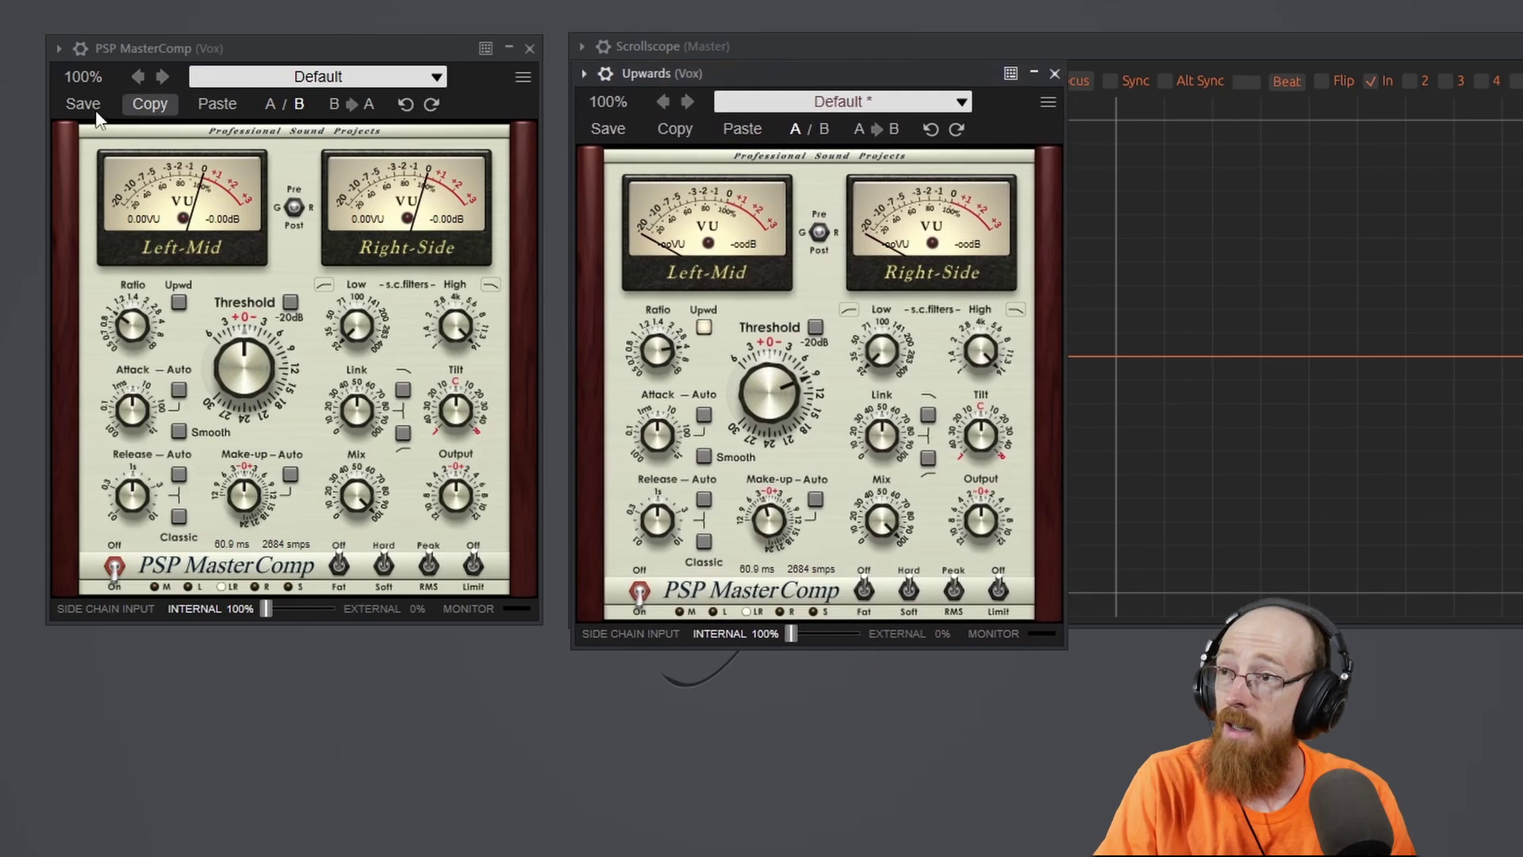
left_click(285, 103)
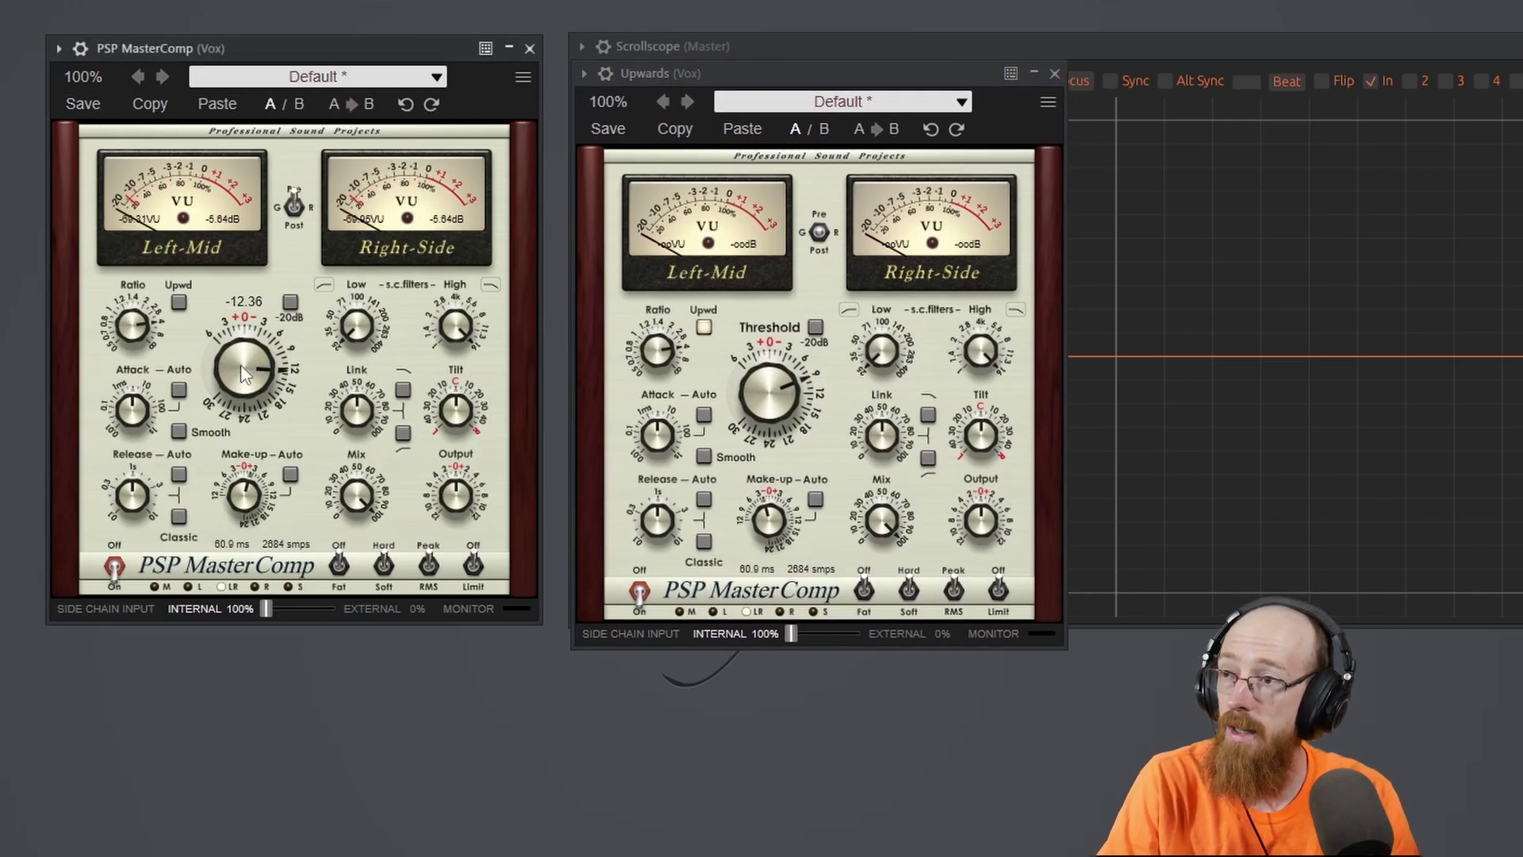
left_click(217, 104)
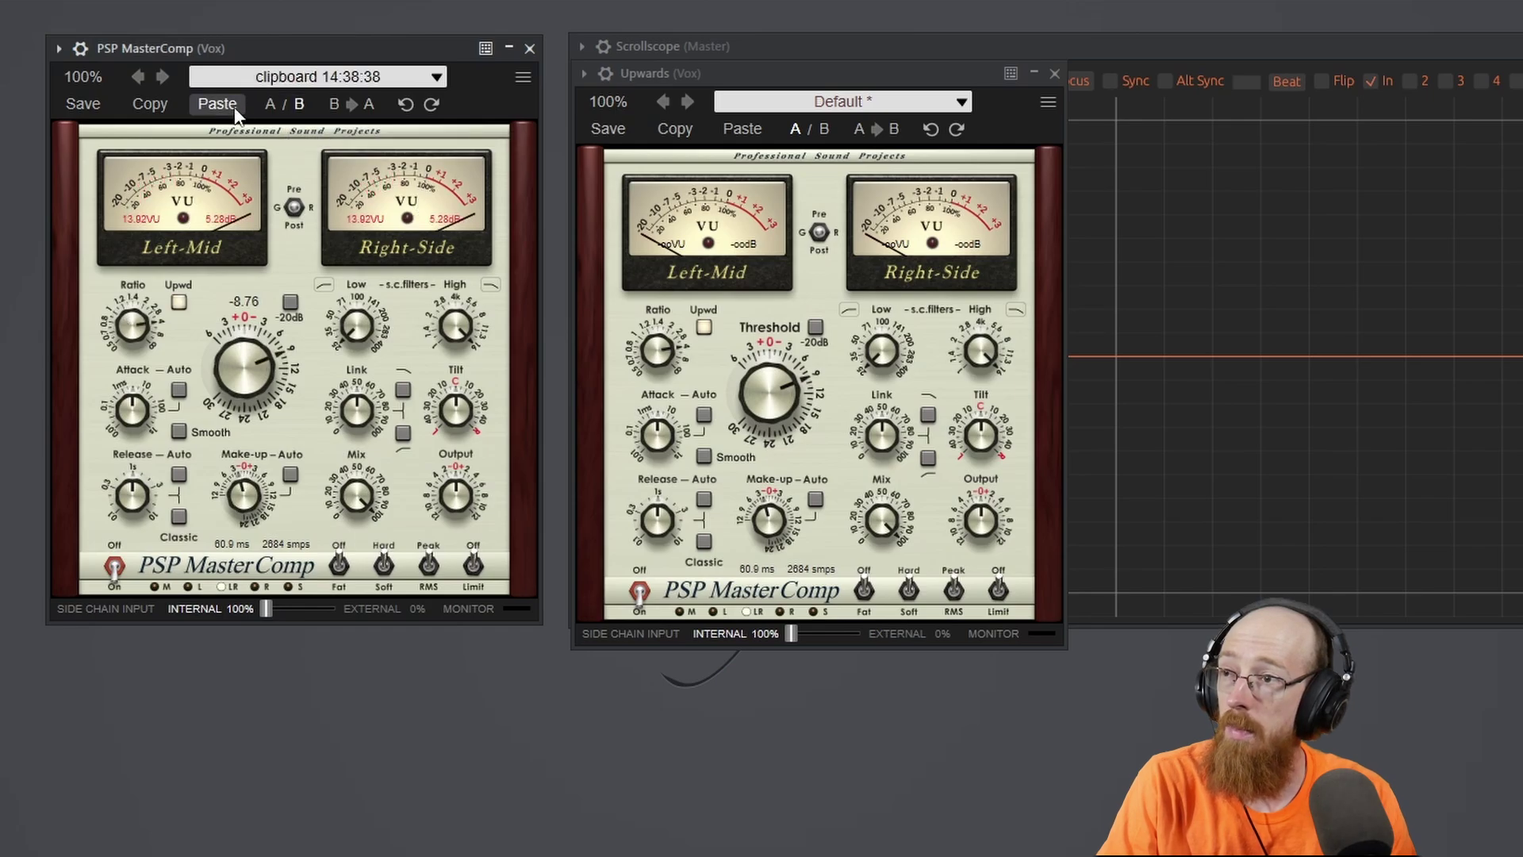
left_click(285, 107)
left_click(284, 106)
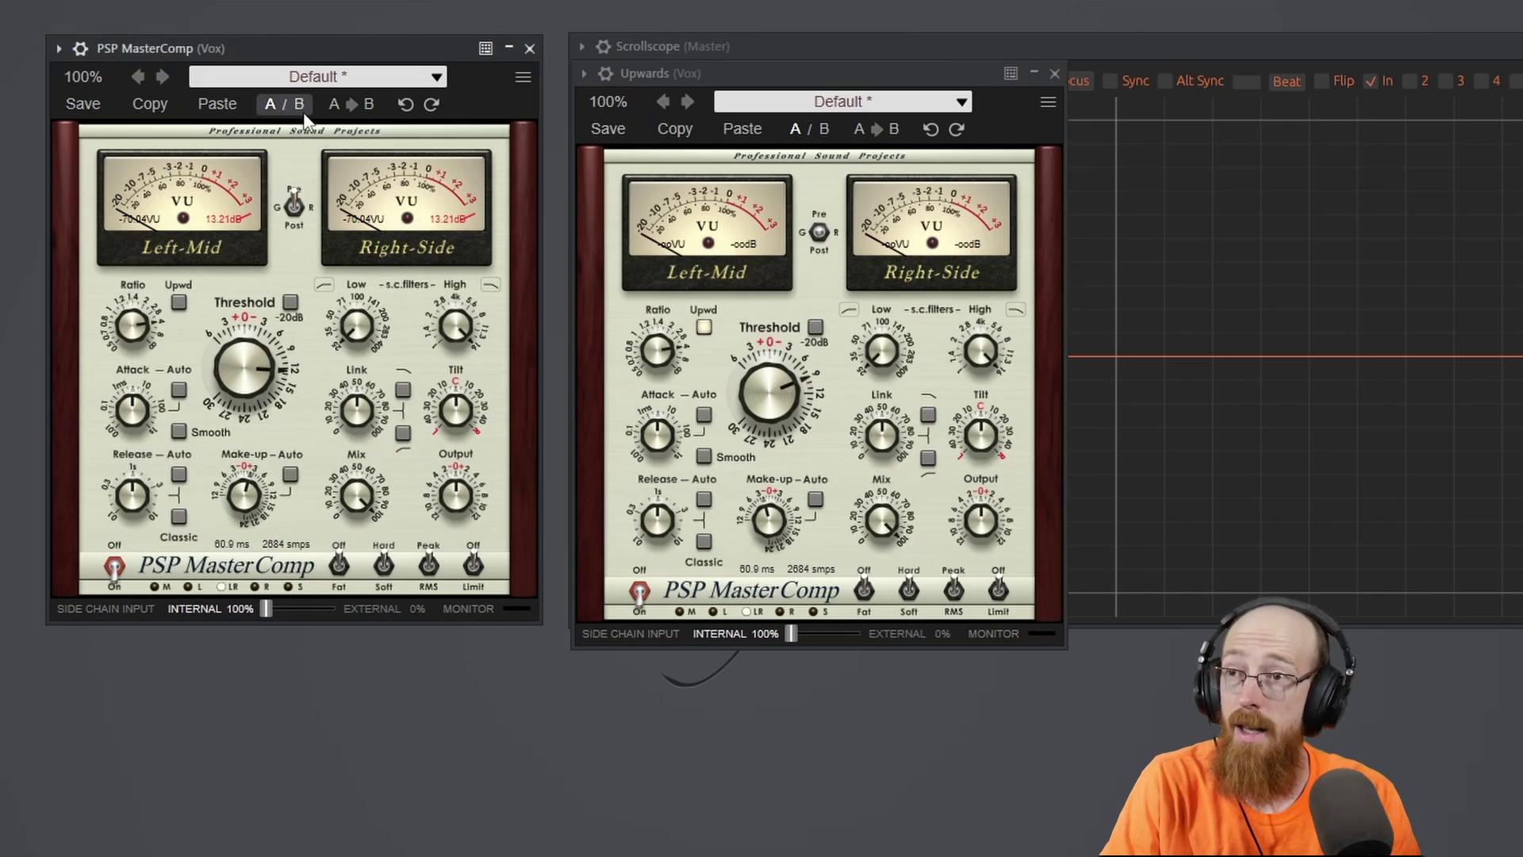
left_click(1056, 74)
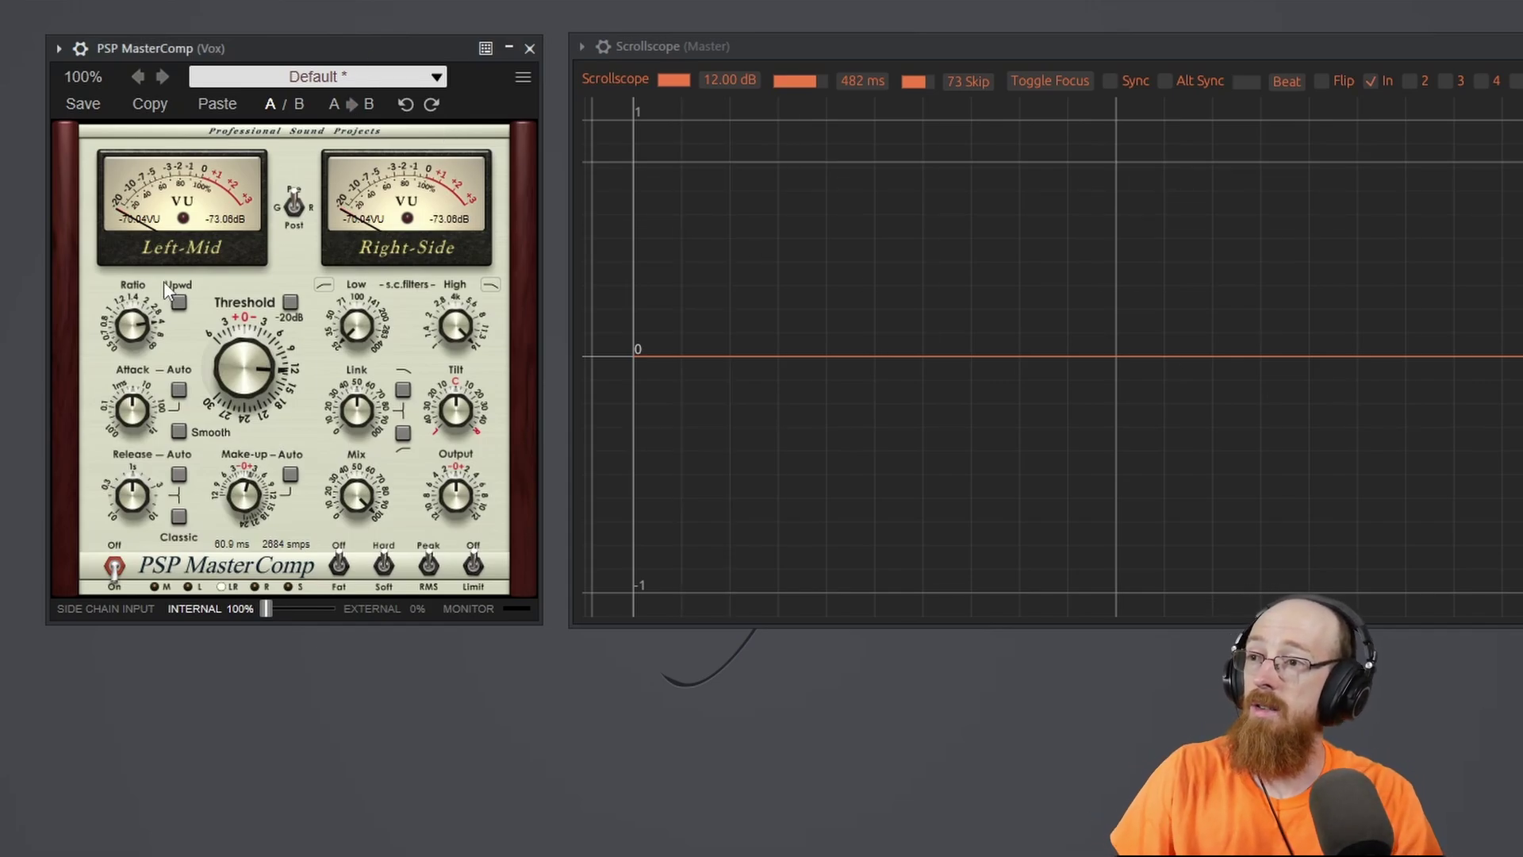
- Play the vocal and compare the downward compression in slot A with the upward compression in slot B
key("space")
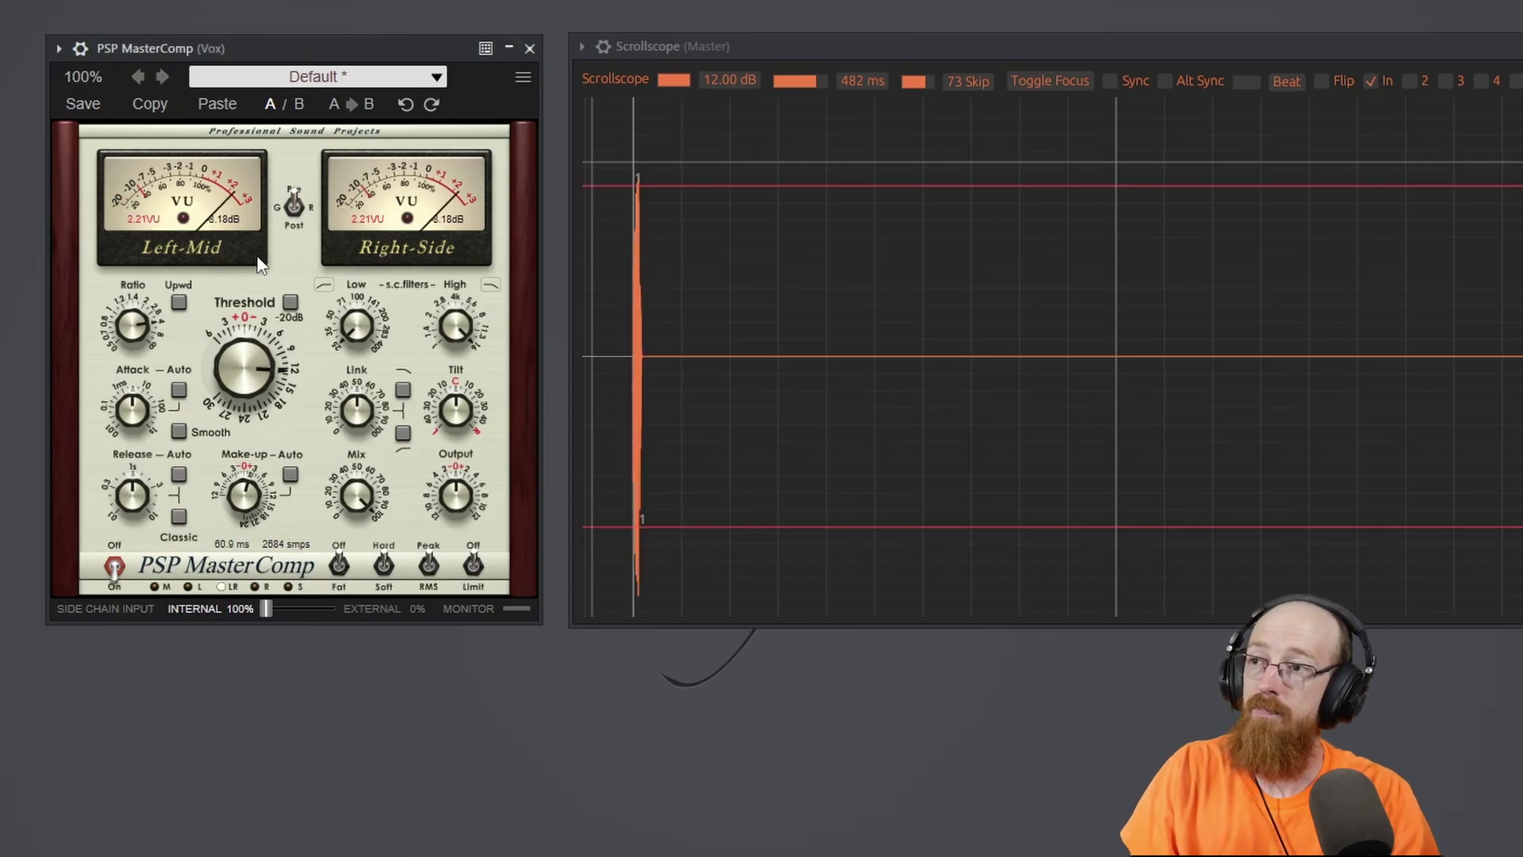
mouse_move(269, 301)
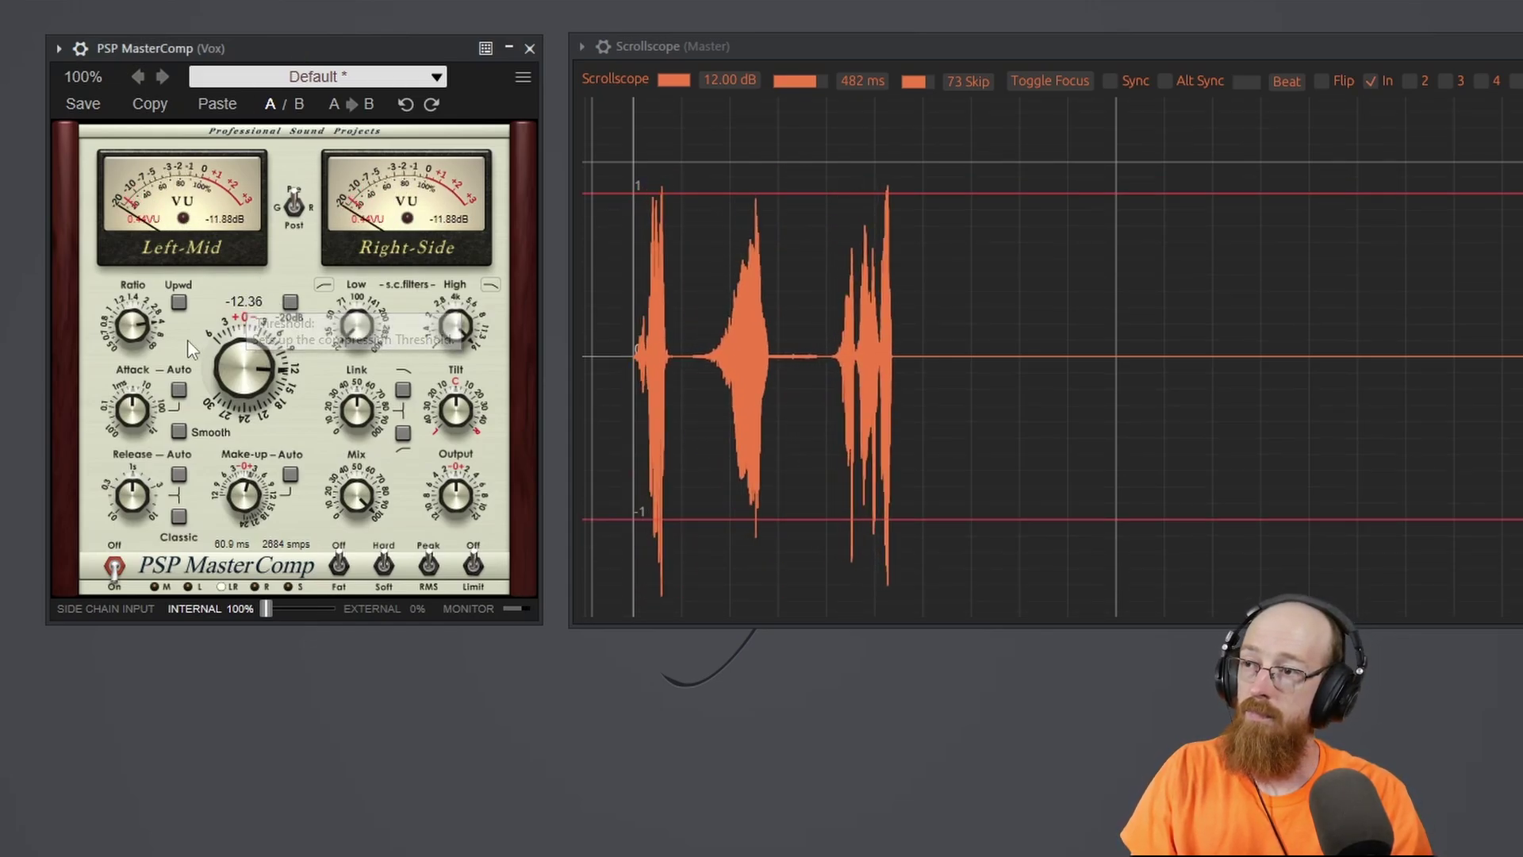
left_click(298, 104)
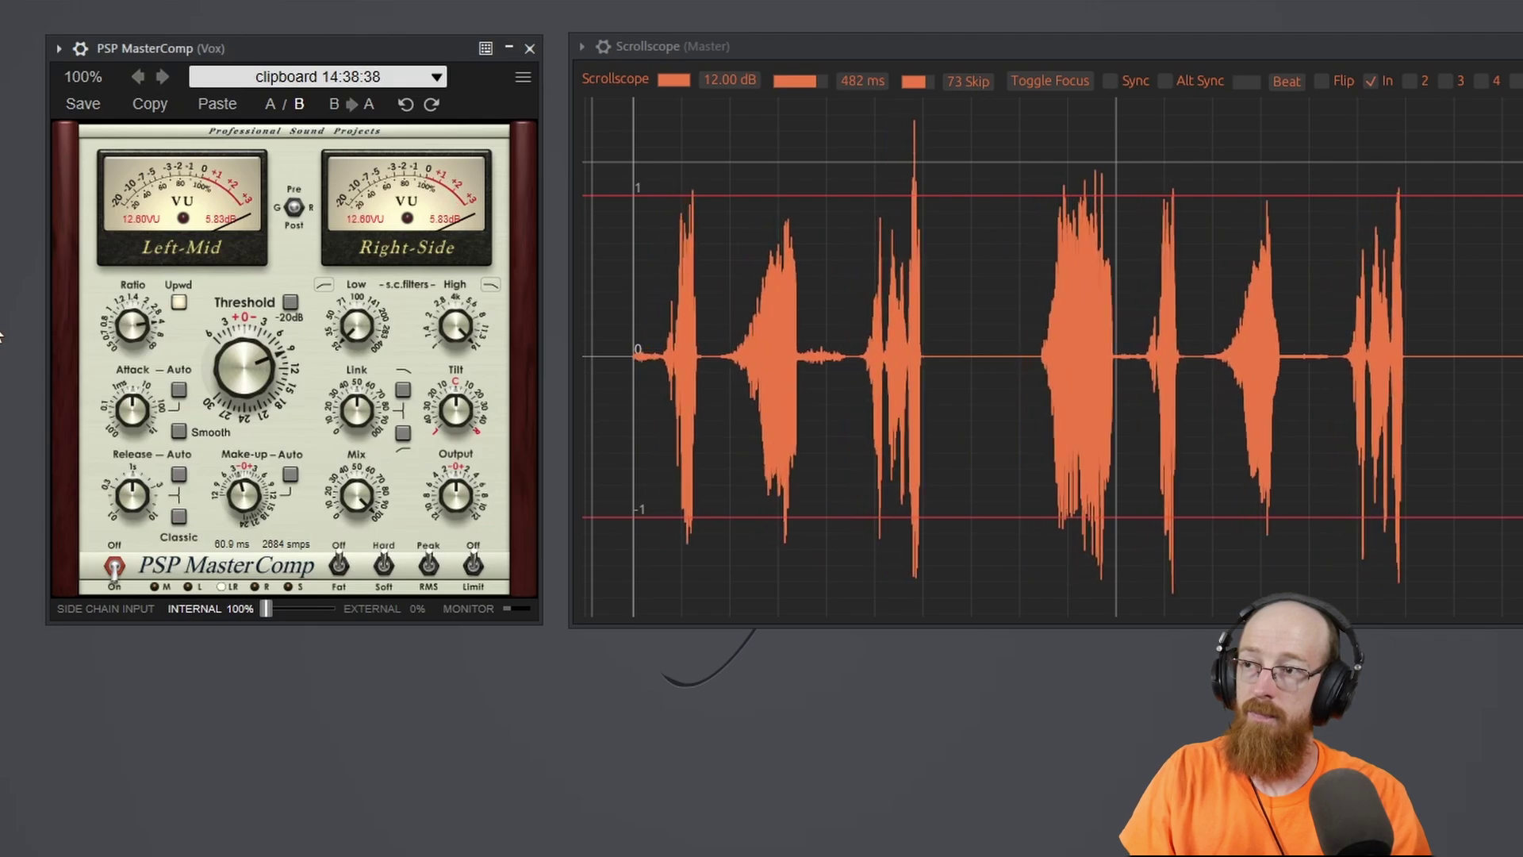
left_click(270, 104)
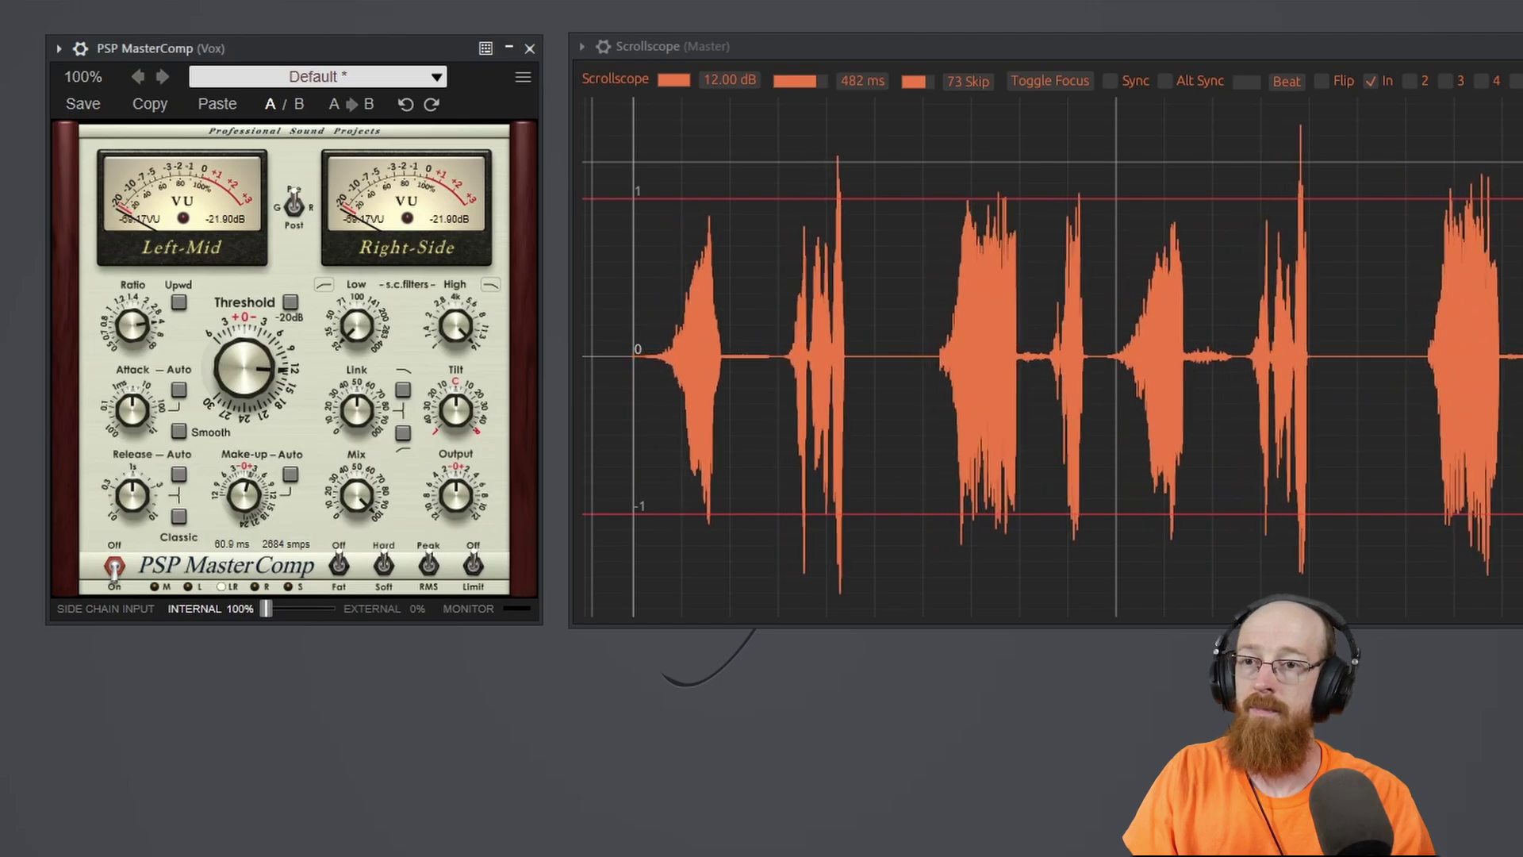
left_click(299, 104)
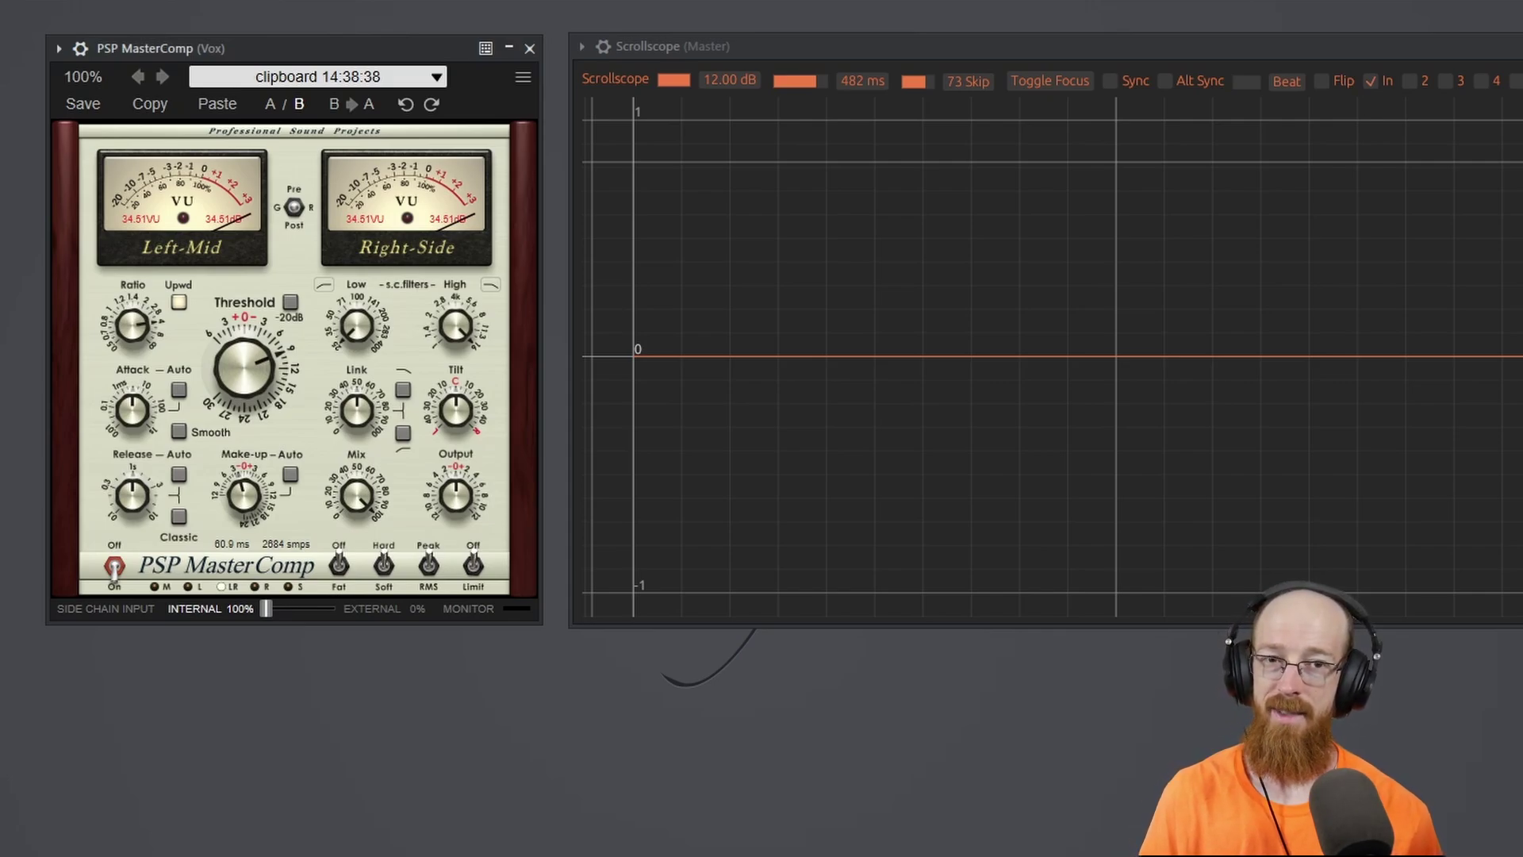
key("space")
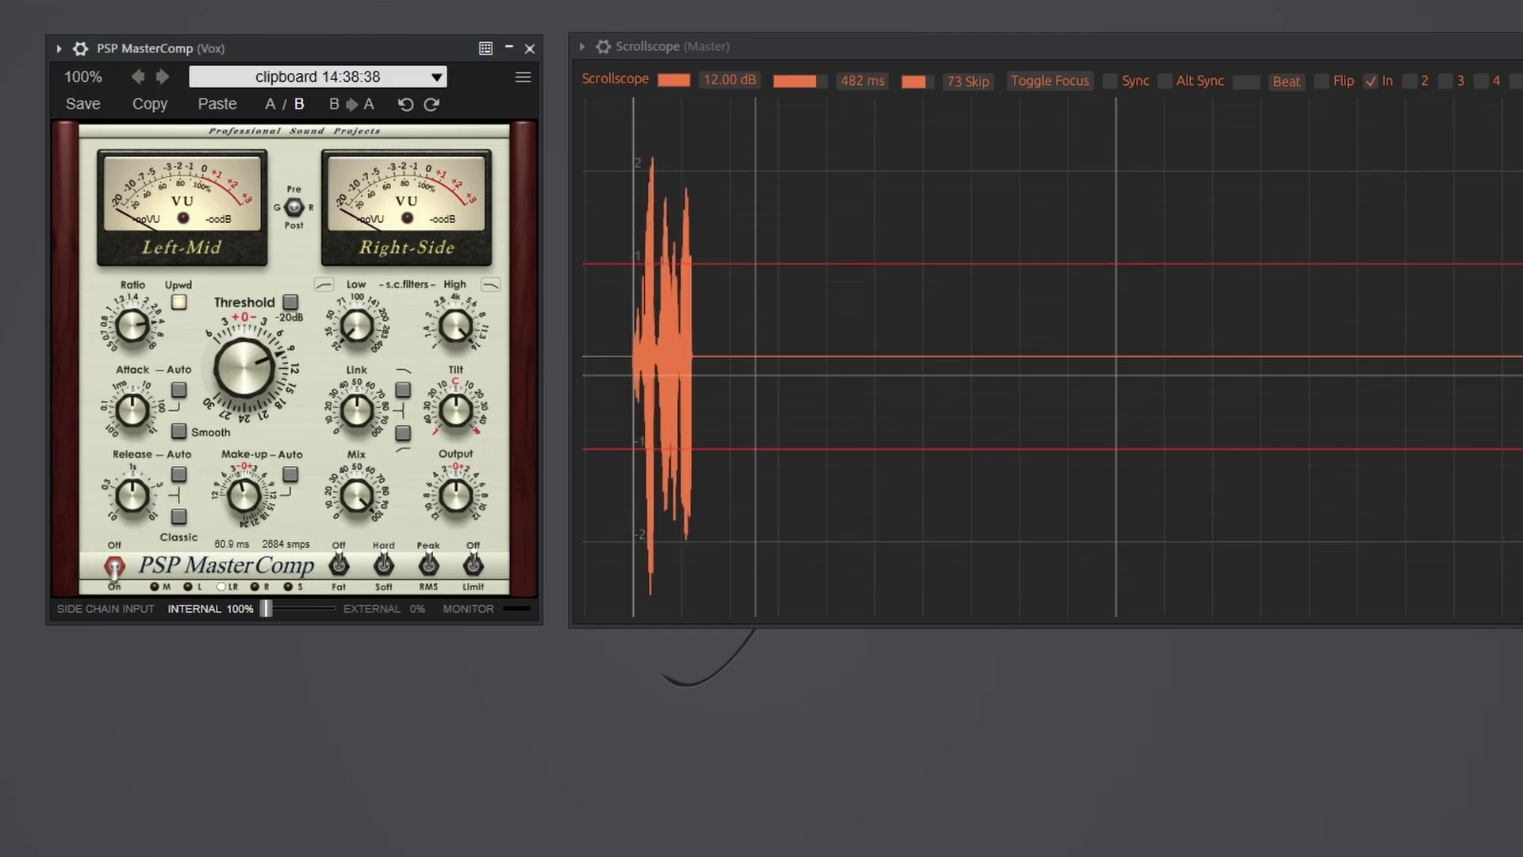